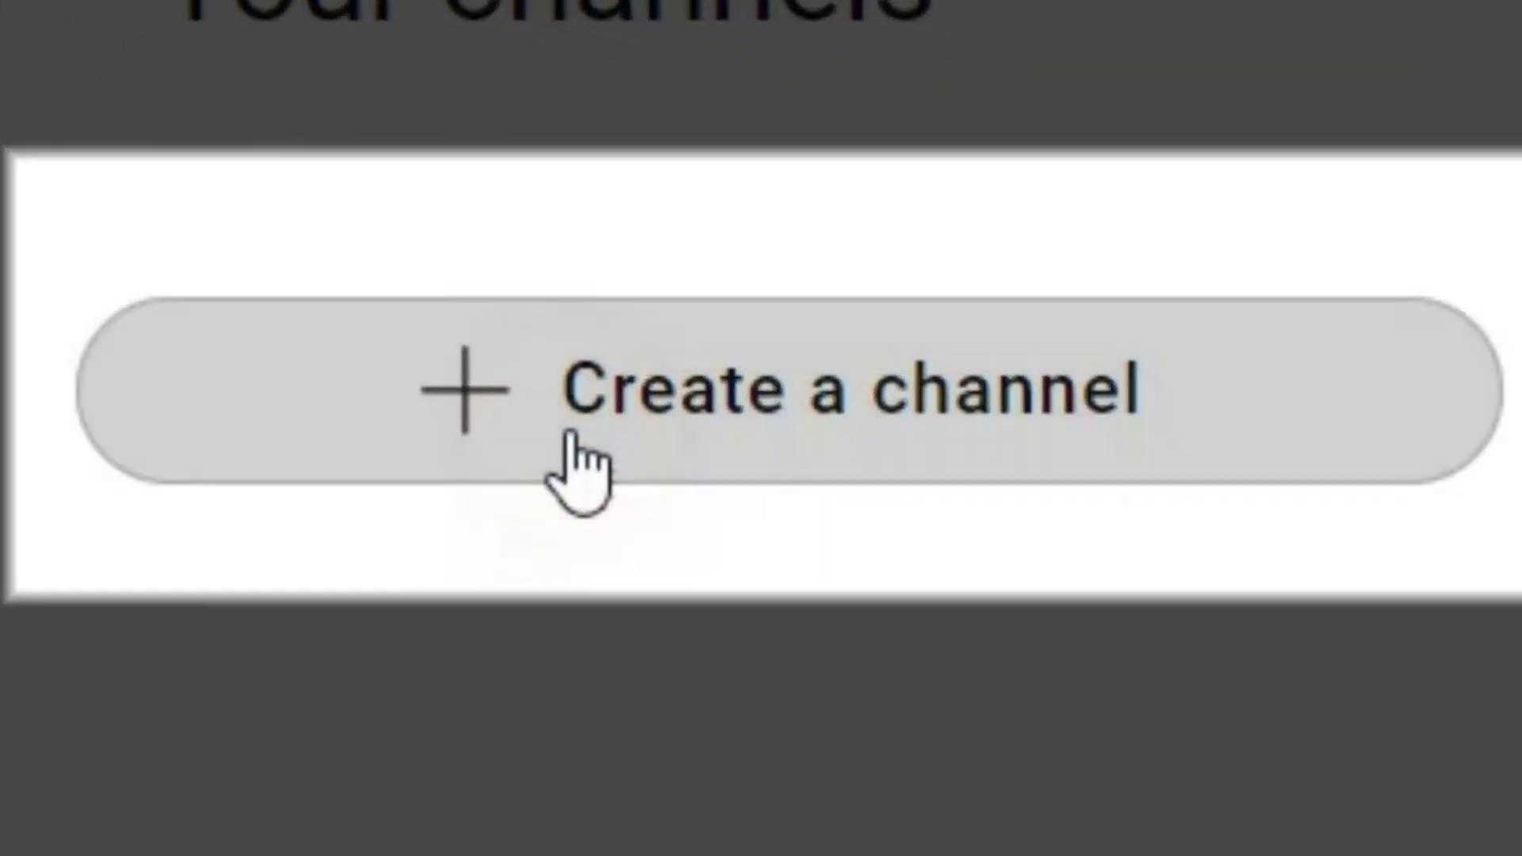
Step: Create a new YouTube channel under the default name 'new channel'
left_click(977, 272)
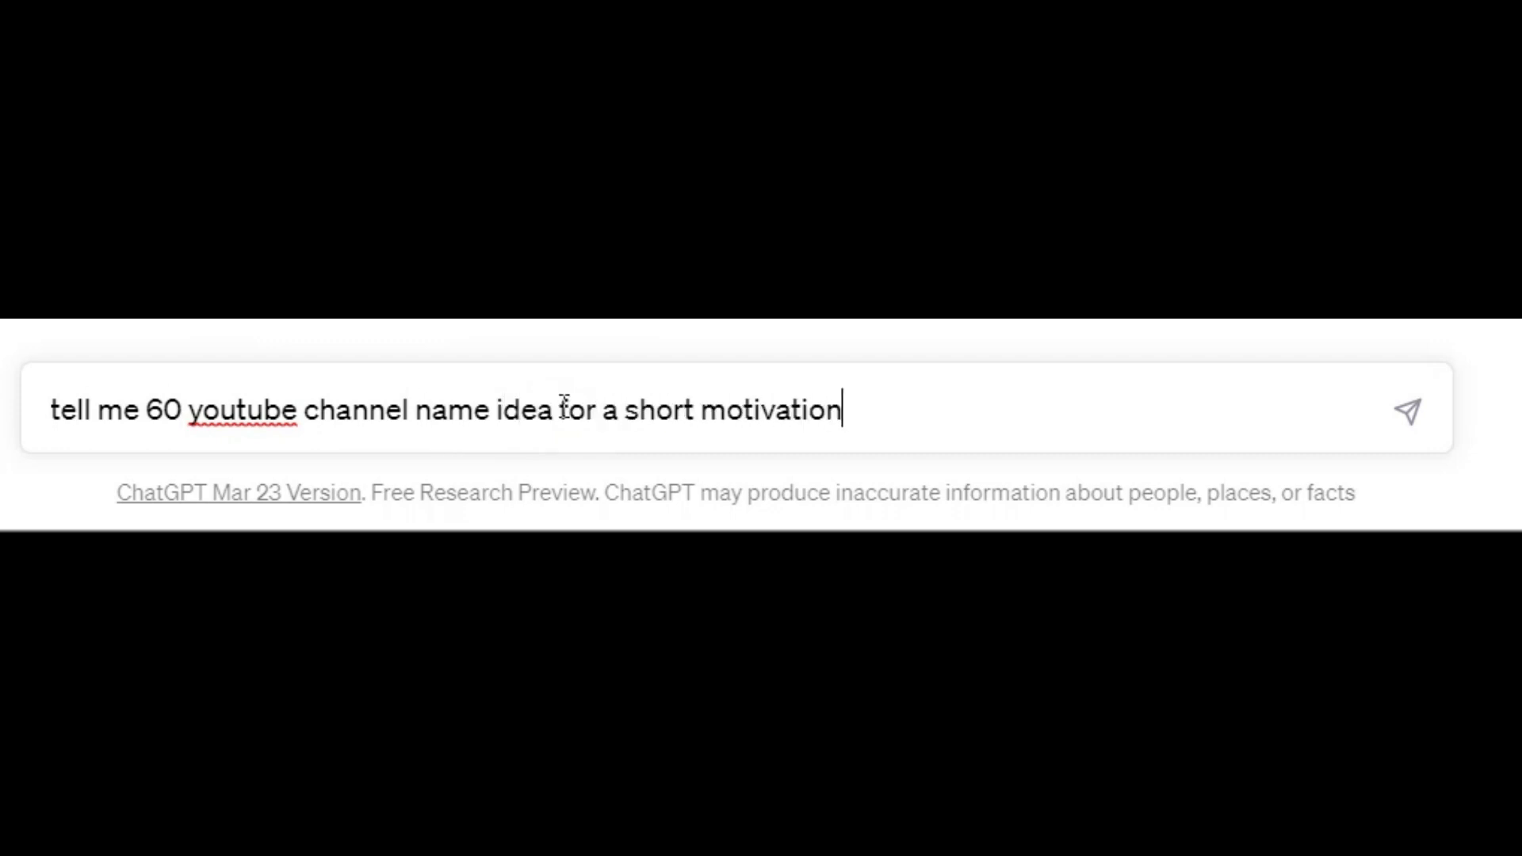
Step: Submit the ChatGPT prompt asking for 60 motivation channel name ideas
key("Return")
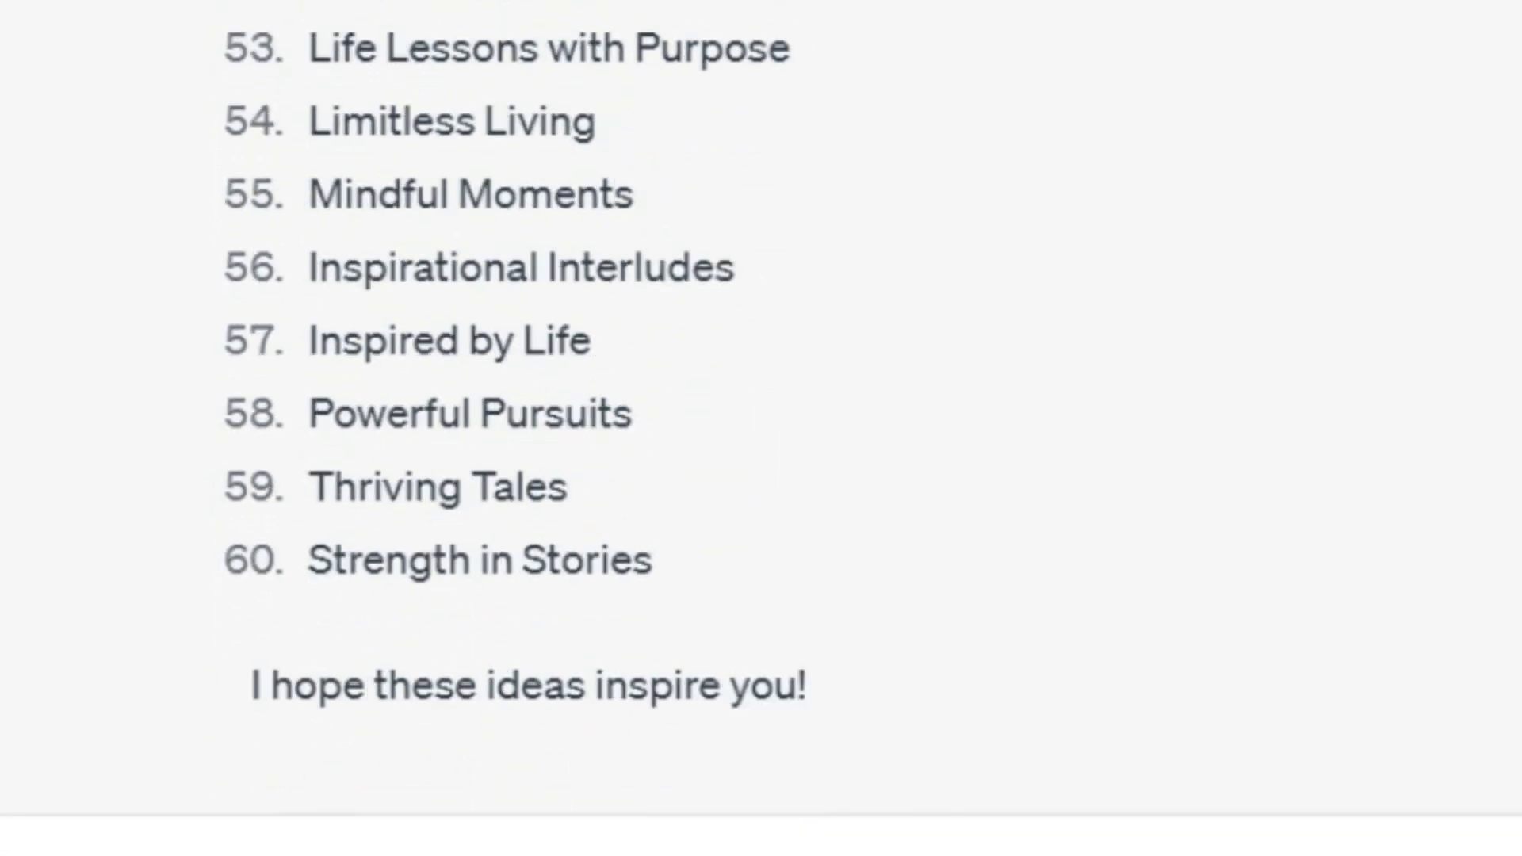
scroll(1151, 515, "up", 5)
scroll(1152, 516, "up", 5)
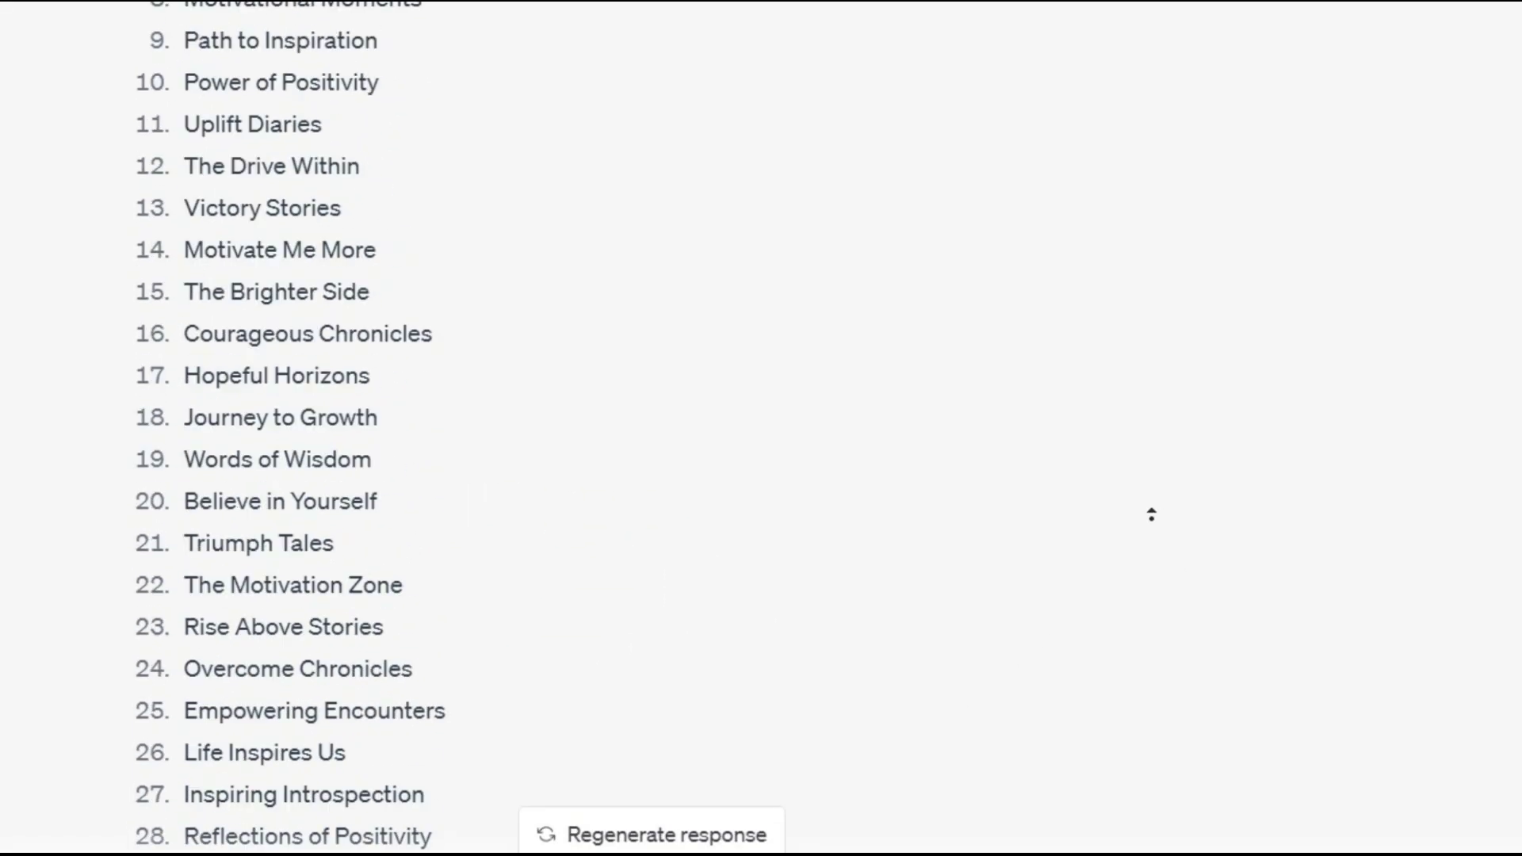
scroll(1153, 530, "up", 5)
scroll(611, 584, "down", 1)
scroll(1087, 677, "down", 2)
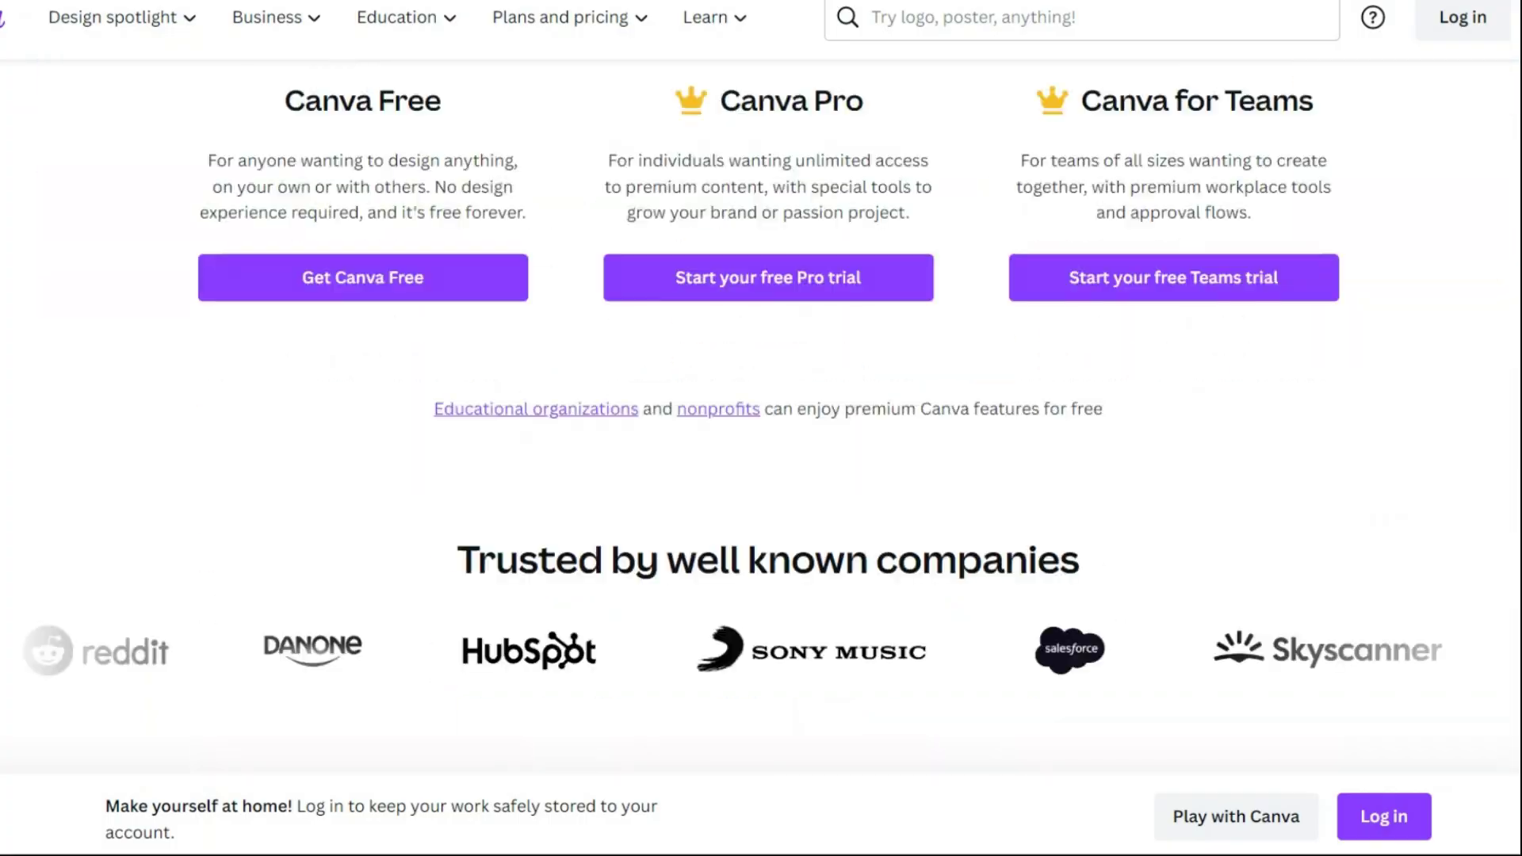
scroll(761, 428, "down", 4)
scroll(760, 428, "down", 5)
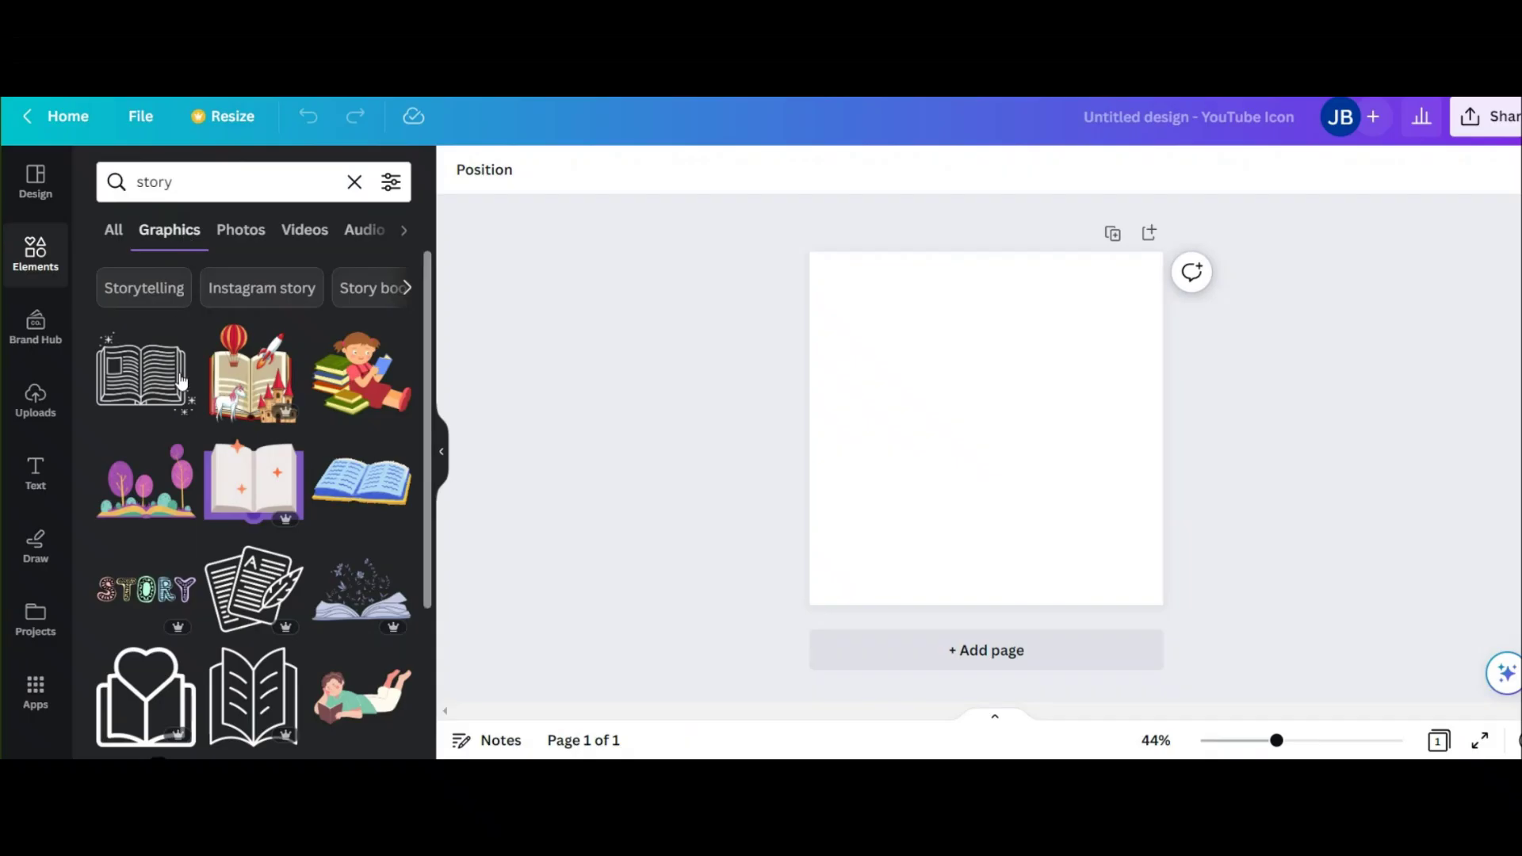
scroll(252, 454, "down", 1)
scroll(251, 455, "down", 2)
scroll(252, 454, "down", 2)
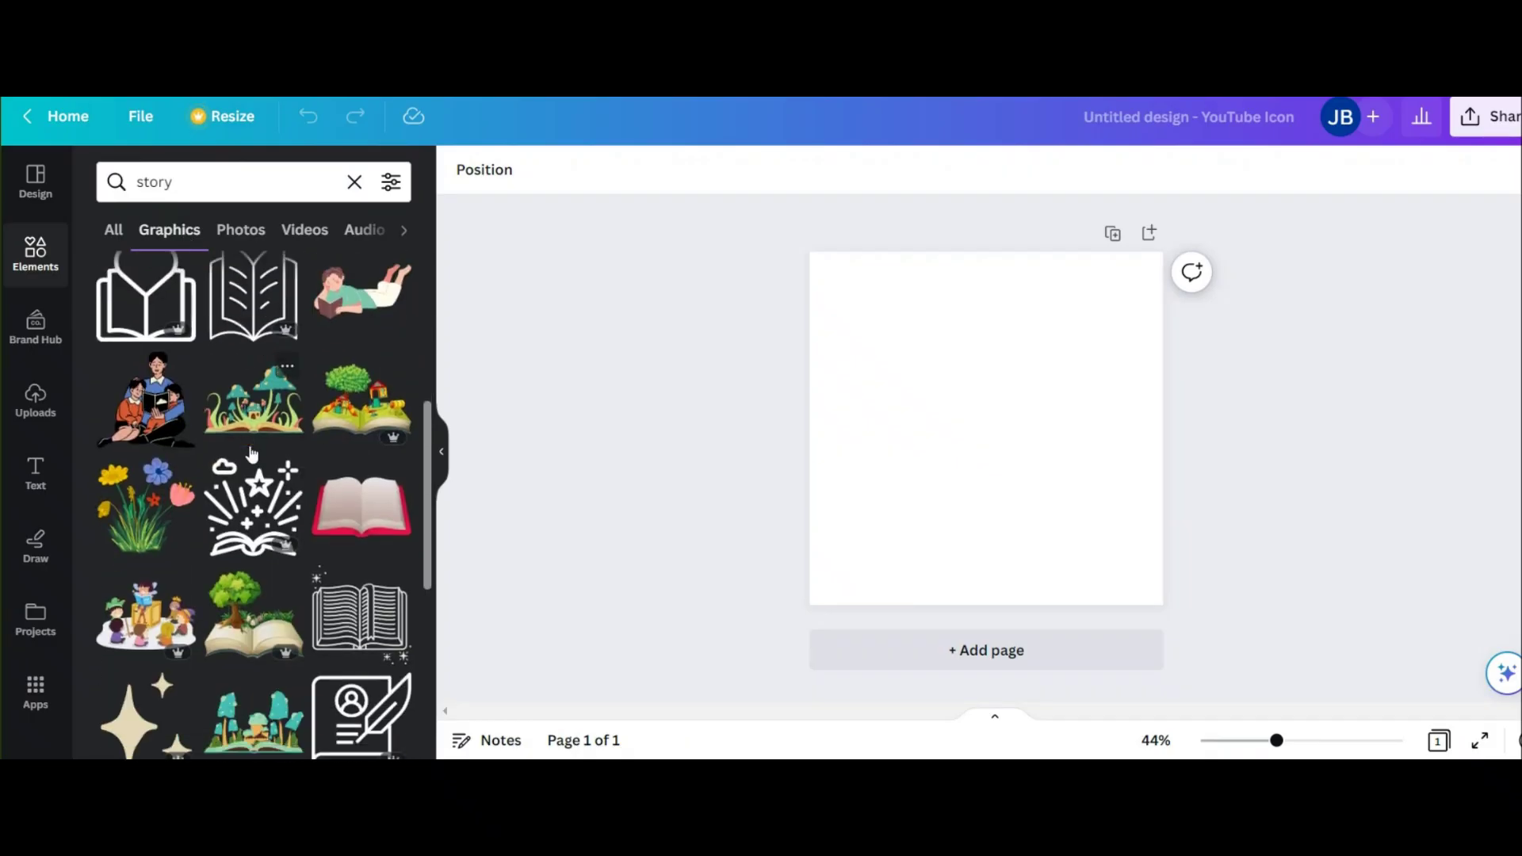
scroll(251, 454, "down", 1)
Step: Add the tree-and-book graphic, enlarge and centre it, and download the logo as PNG
left_click(251, 523)
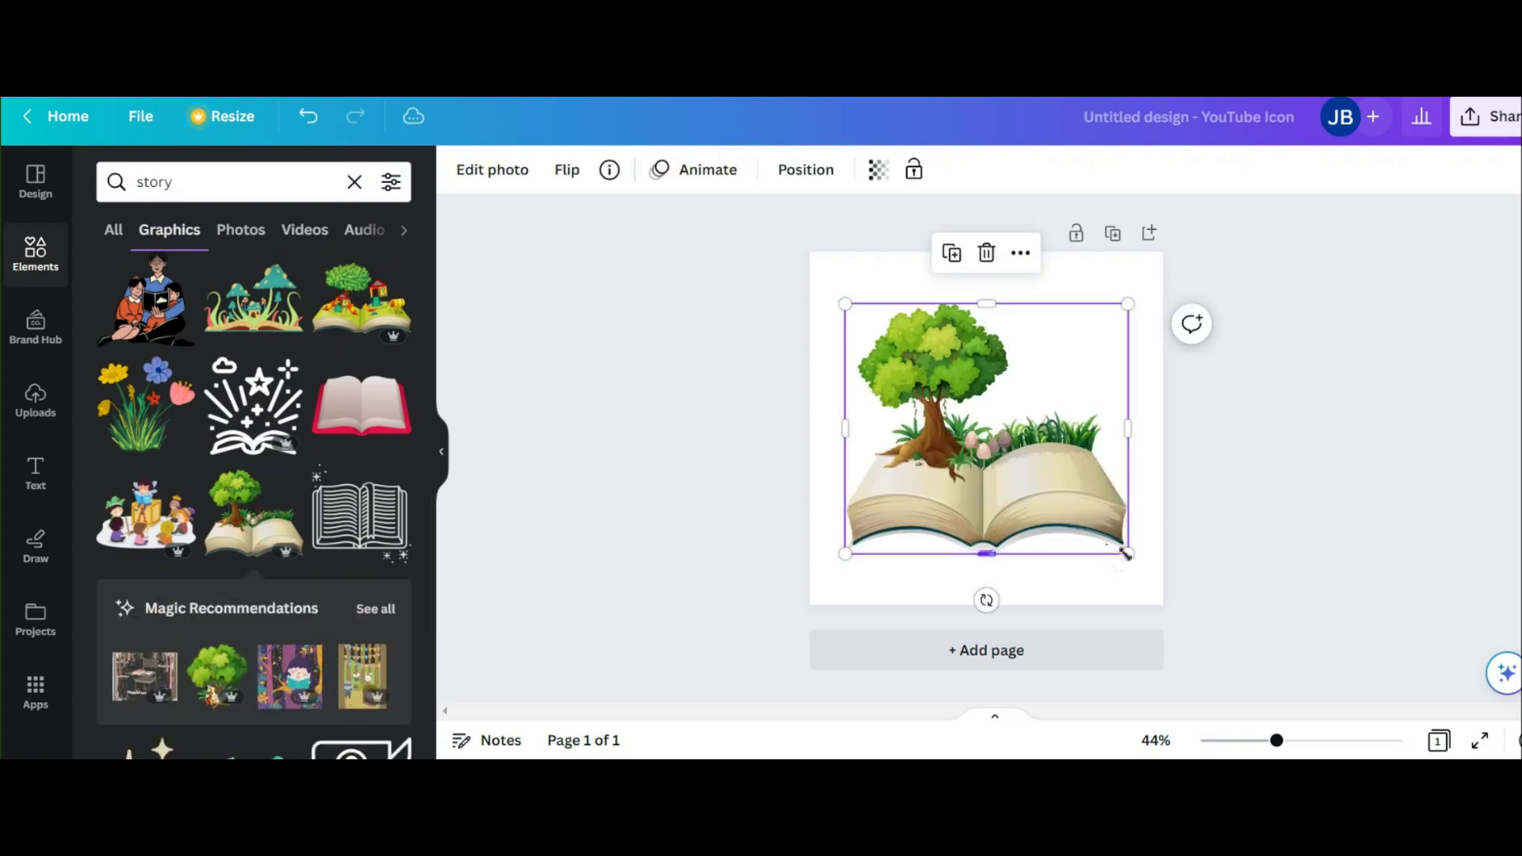
left_click_drag(1126, 554, 1146, 566)
left_click_drag(1053, 506, 1044, 489)
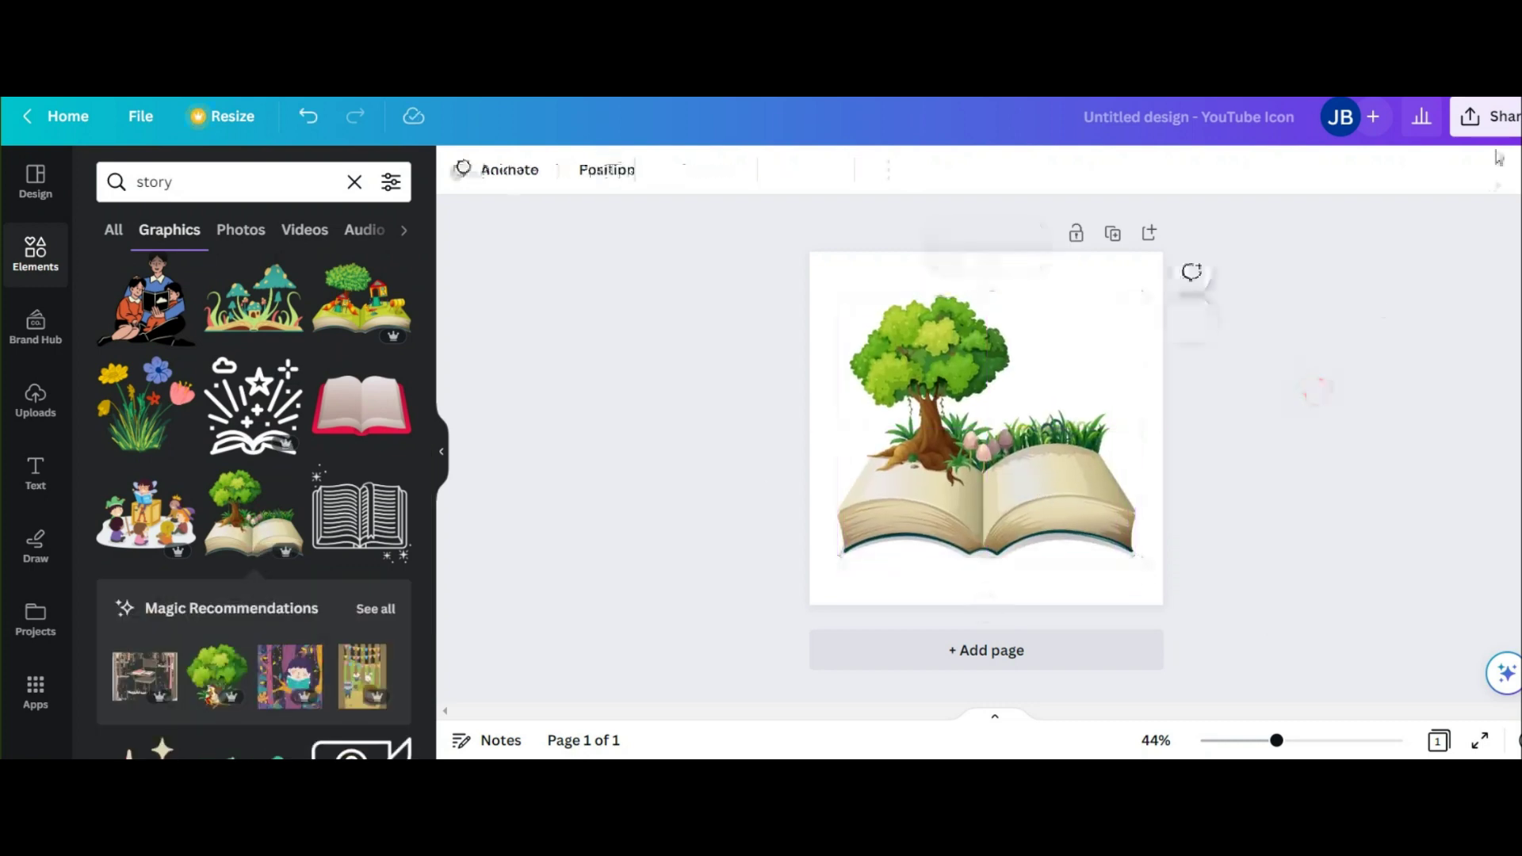
left_click(1498, 126)
left_click(1288, 631)
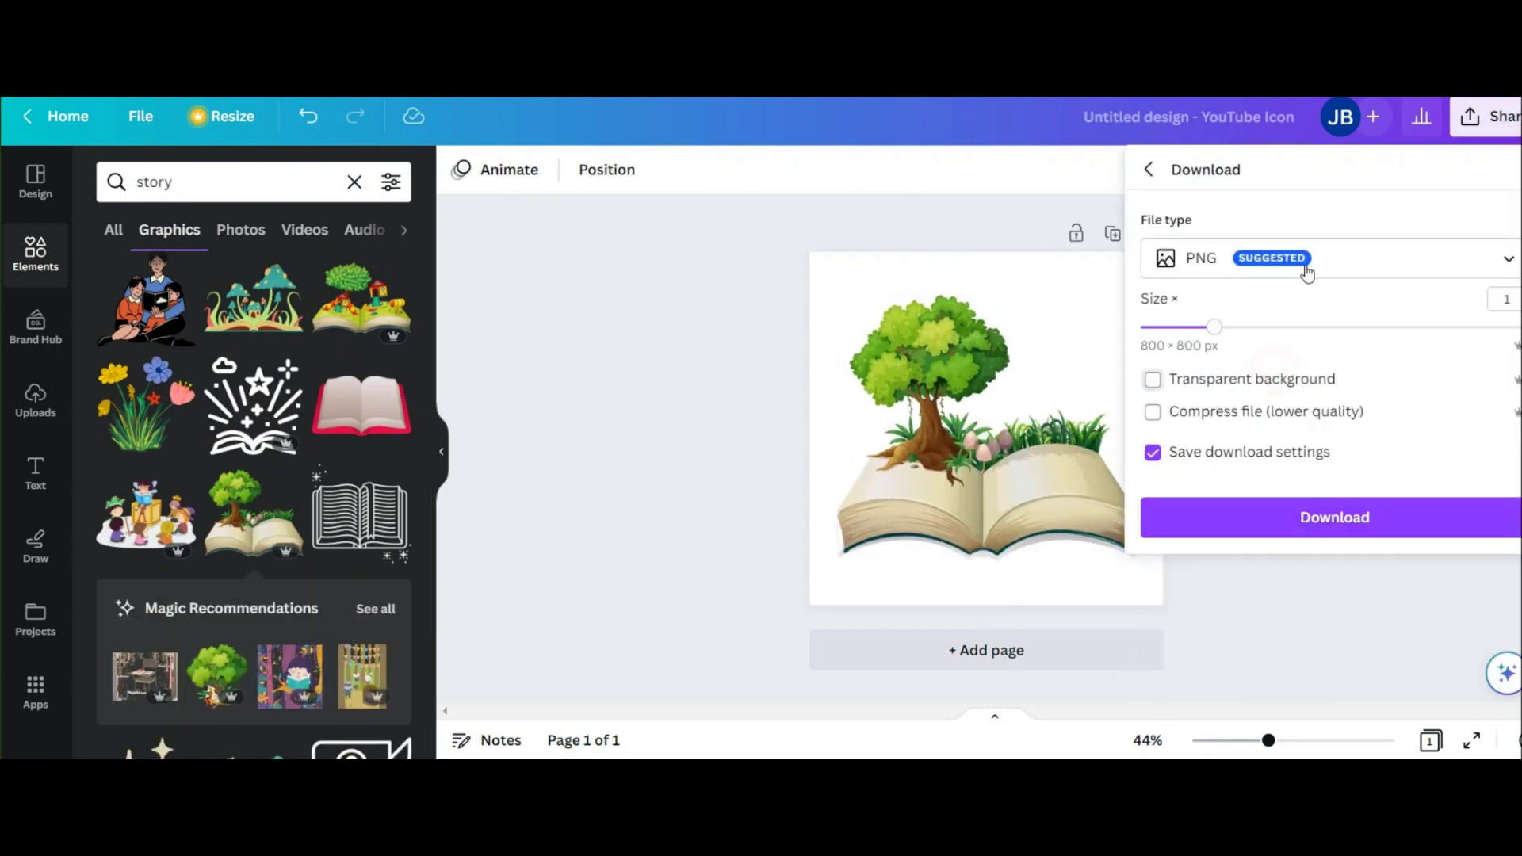
left_click(1334, 516)
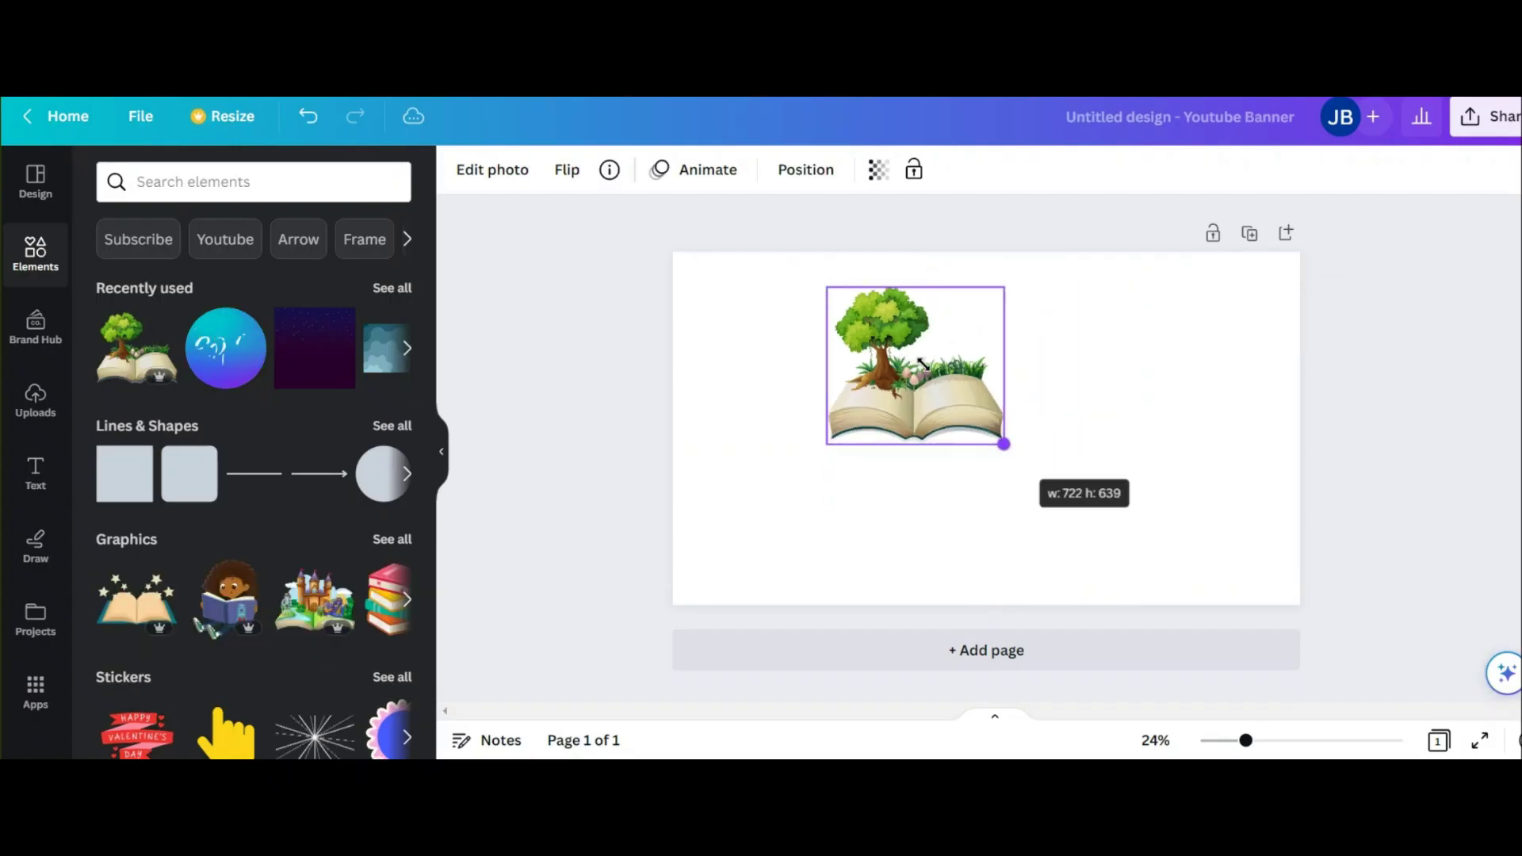
Step: Resize and position the graphic on the banner and add a red subscribe sticker
left_click_drag(921, 362, 940, 387)
left_click_drag(907, 356, 916, 464)
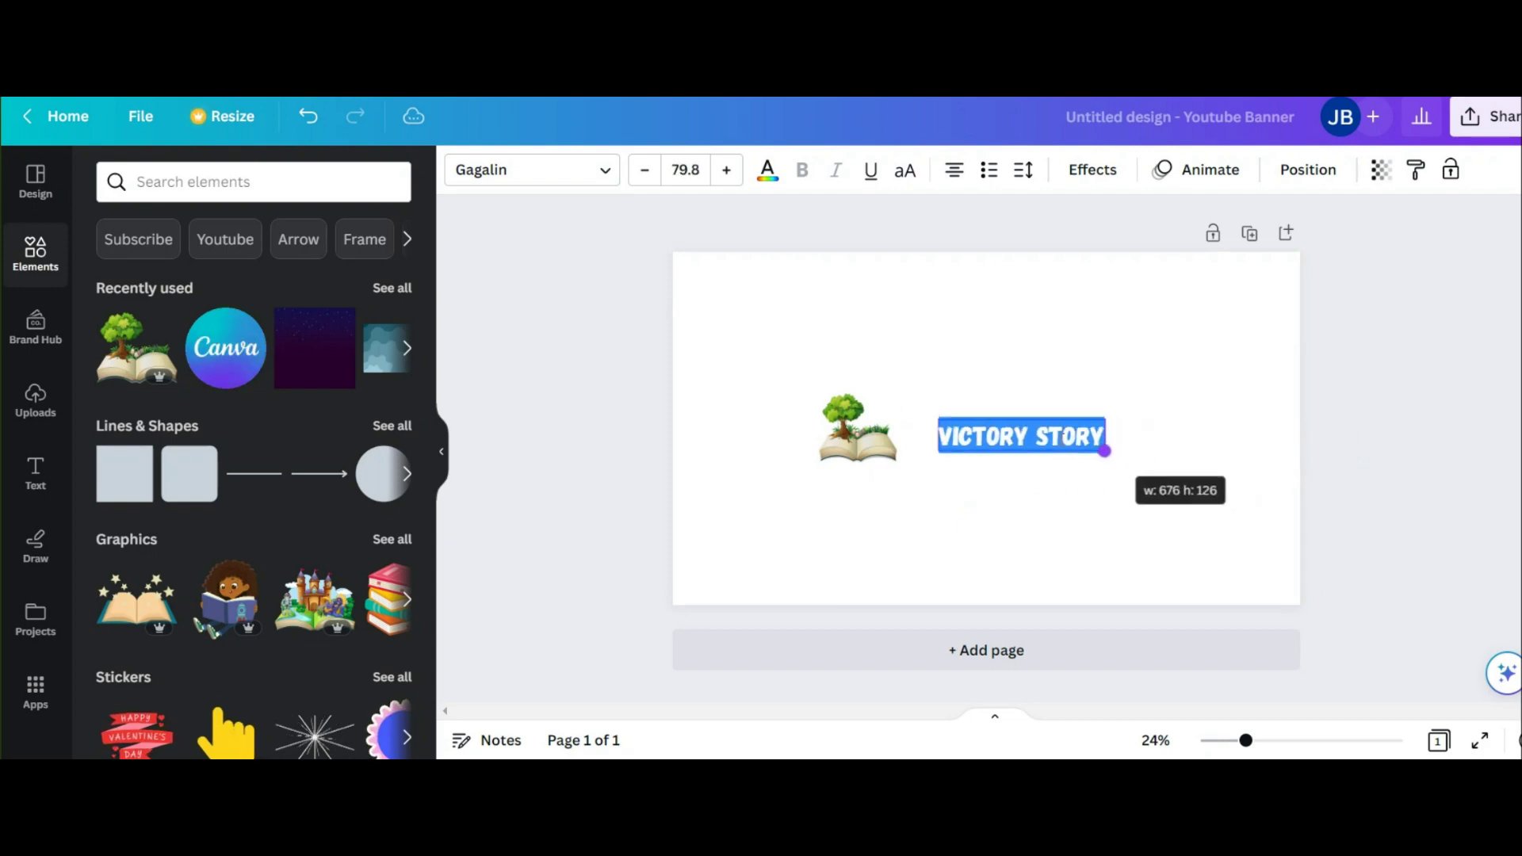
left_click(253, 181)
type("subscribe")
key("Return")
left_click(145, 595)
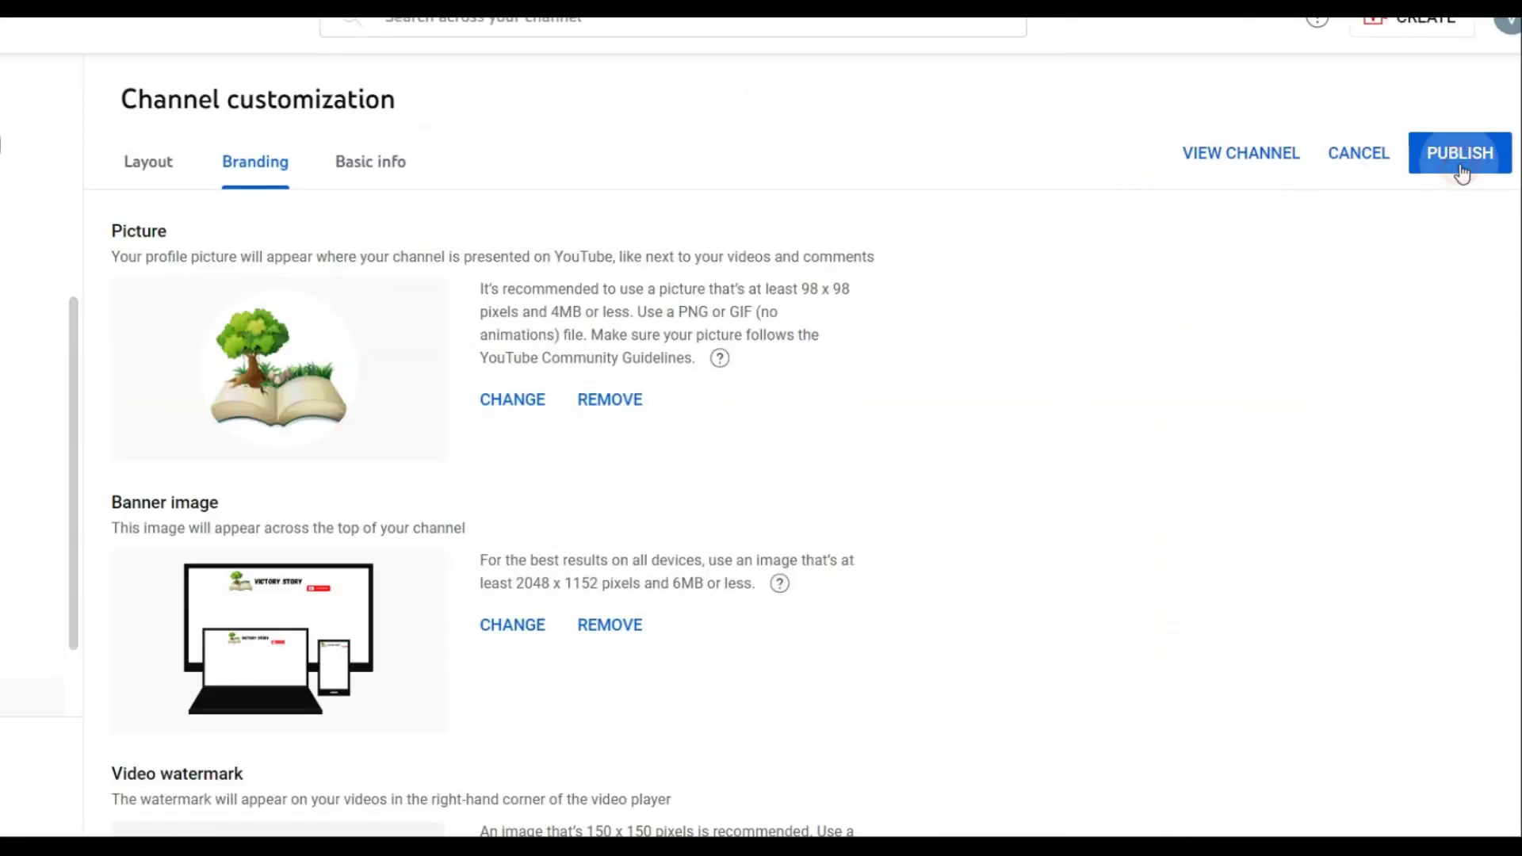
Step: Preview the Victory Stories channel page with its new icon and banner
left_click(1236, 155)
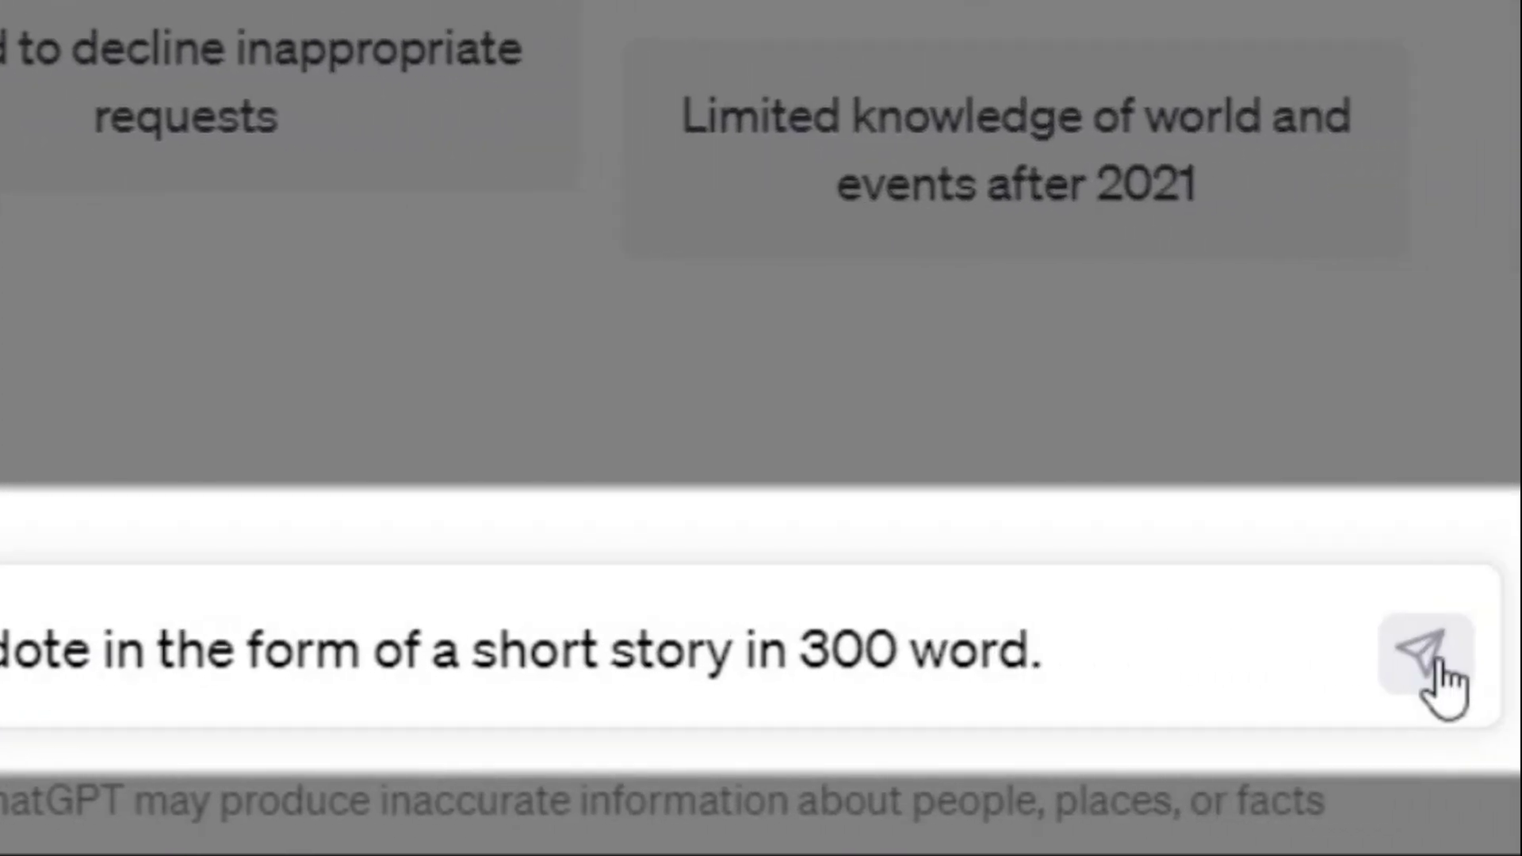
Step: Send the 300-word Tom story prompt, then dismiss the paid plan comparison
left_click(1258, 651)
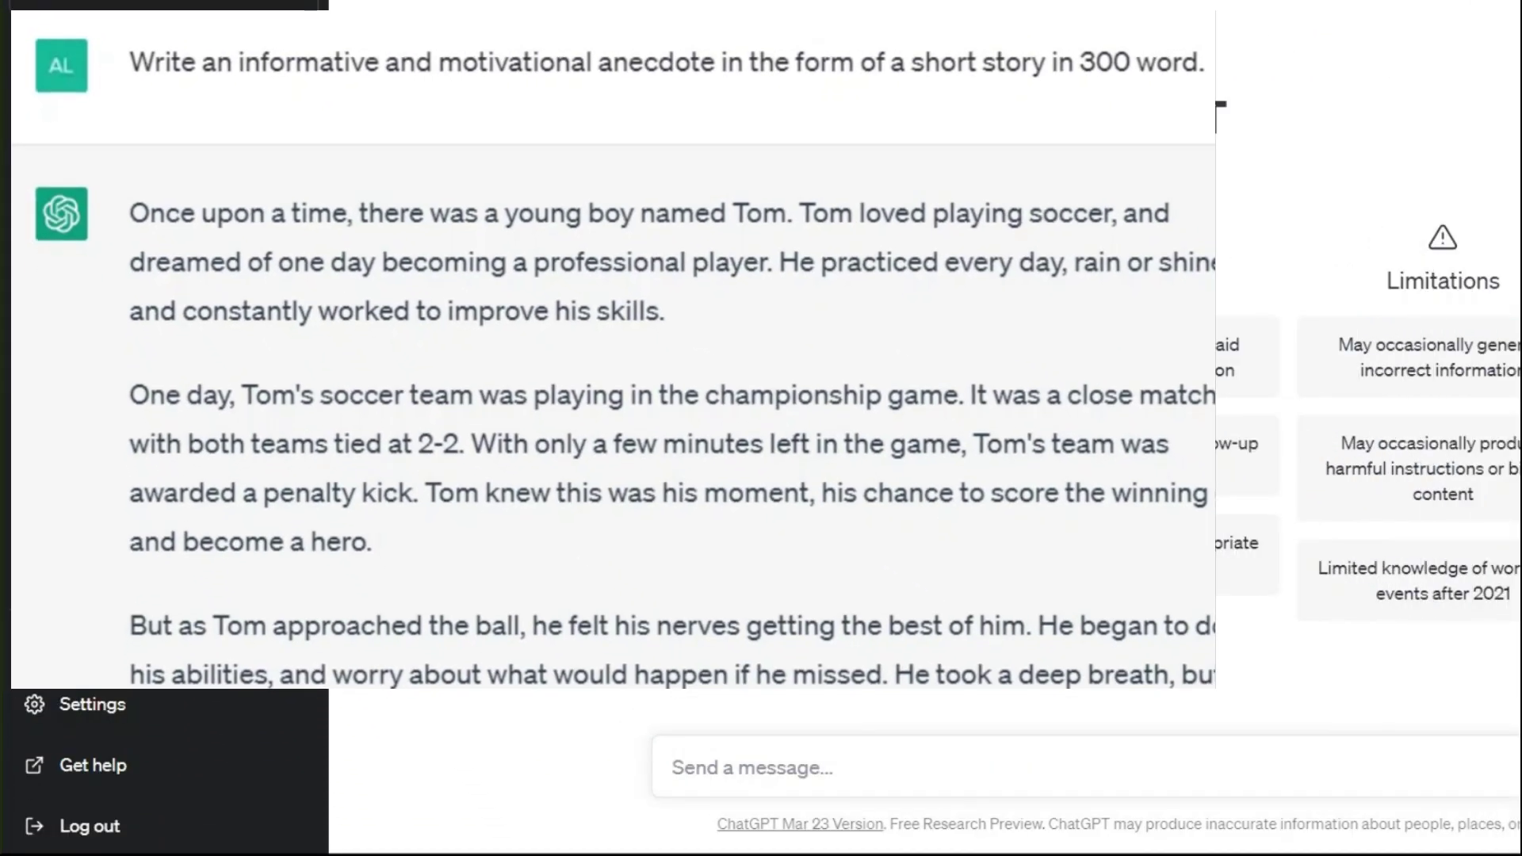
left_click(125, 642)
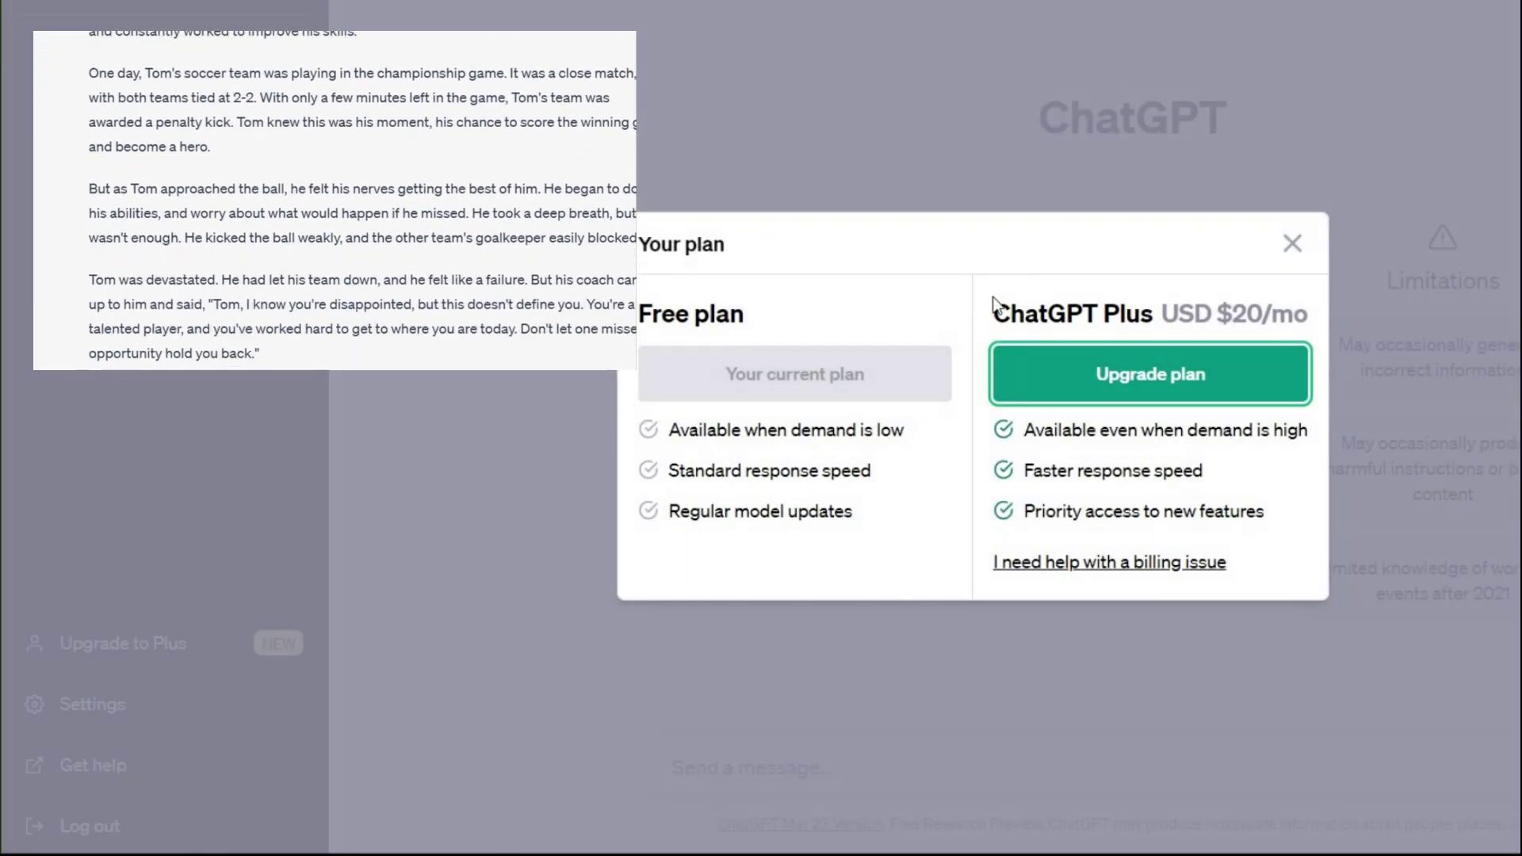
left_click_drag(1307, 317, 639, 315)
left_click(880, 298)
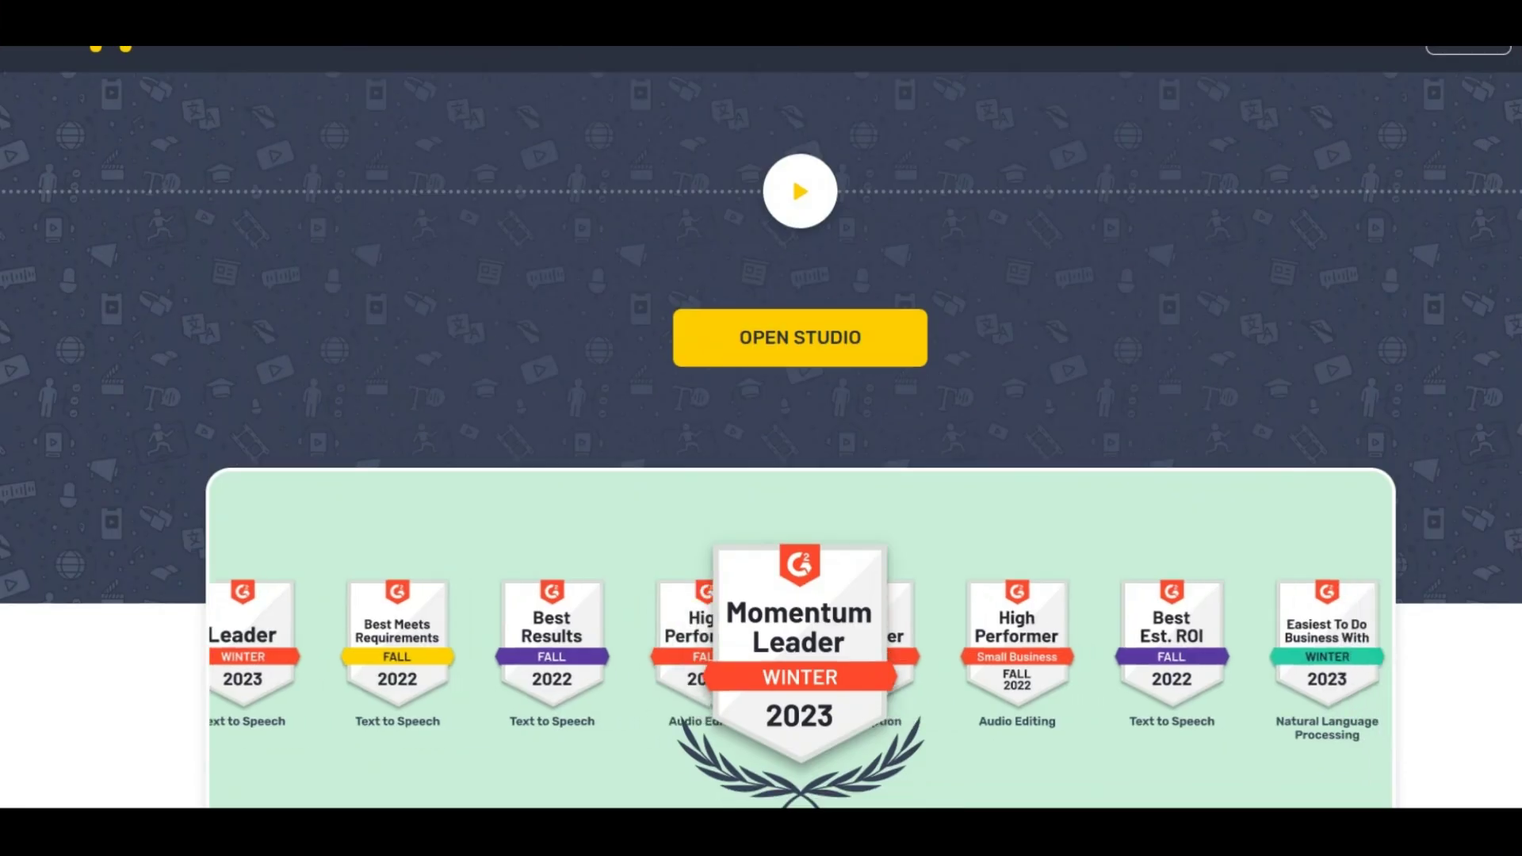
scroll(571, 476, "down", 4)
scroll(571, 476, "down", 4)
Step: Play the Marketer, Corporate Coach, Podcaster and Animator voice samples
left_click(572, 459)
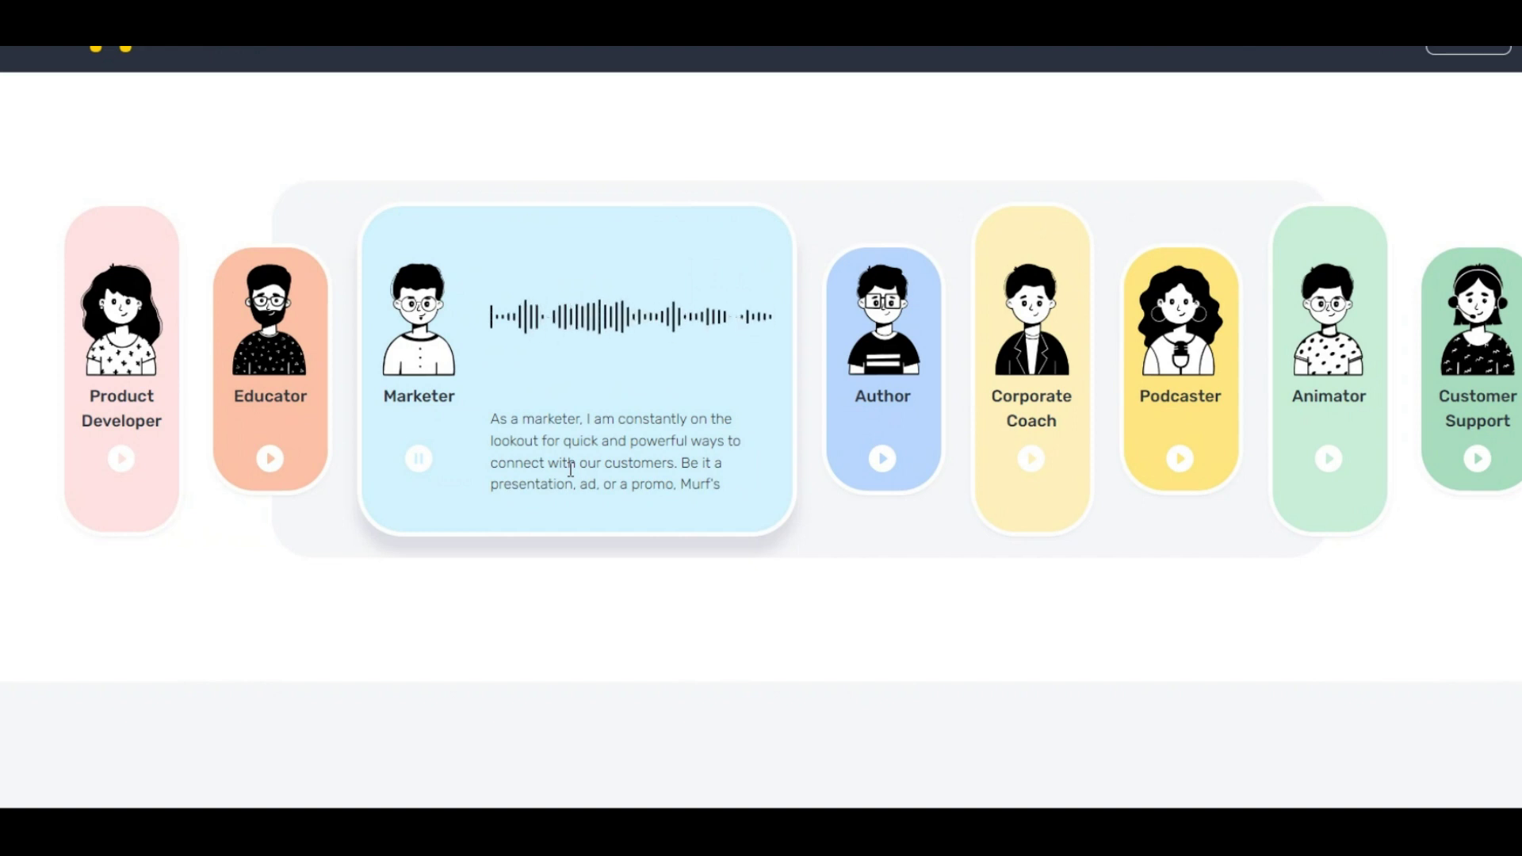
left_click(863, 444)
left_click(999, 429)
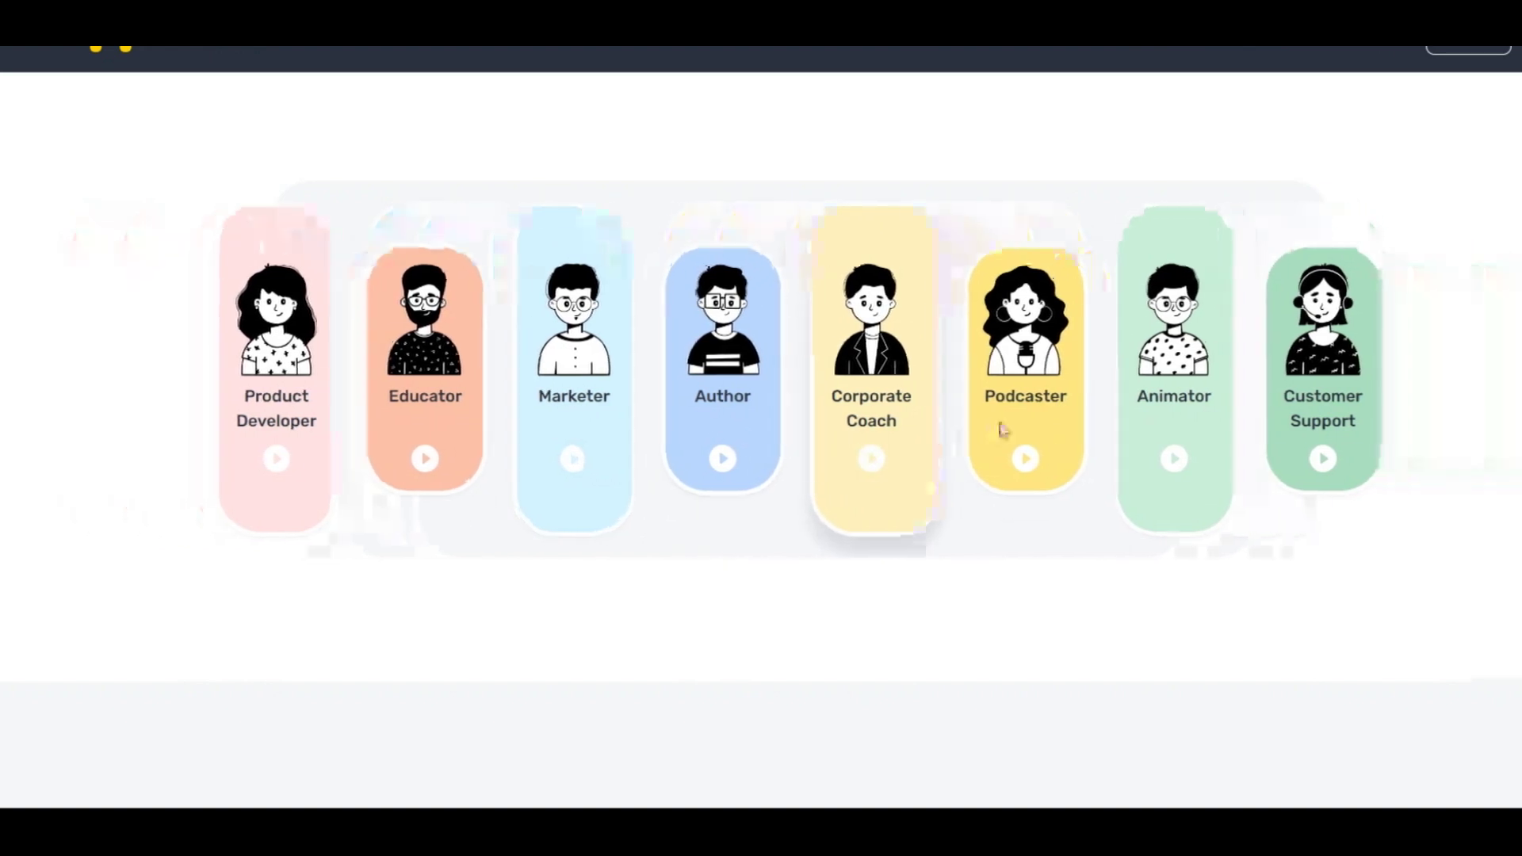
left_click(1233, 398)
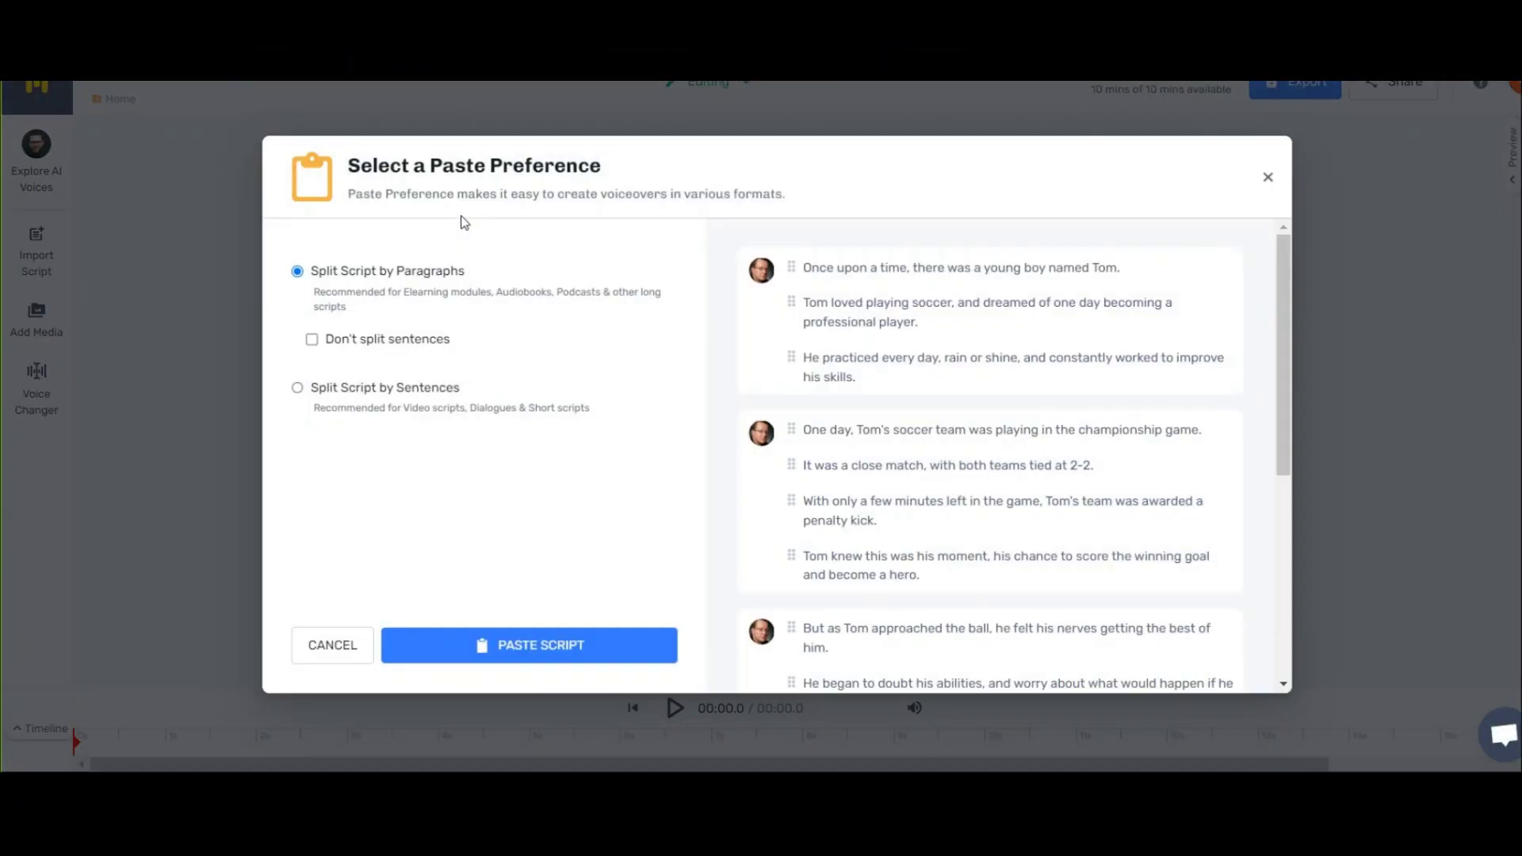
Step: Paste the story split by sentences and filter voices to male Meditation voices
left_click(403, 396)
left_click(527, 653)
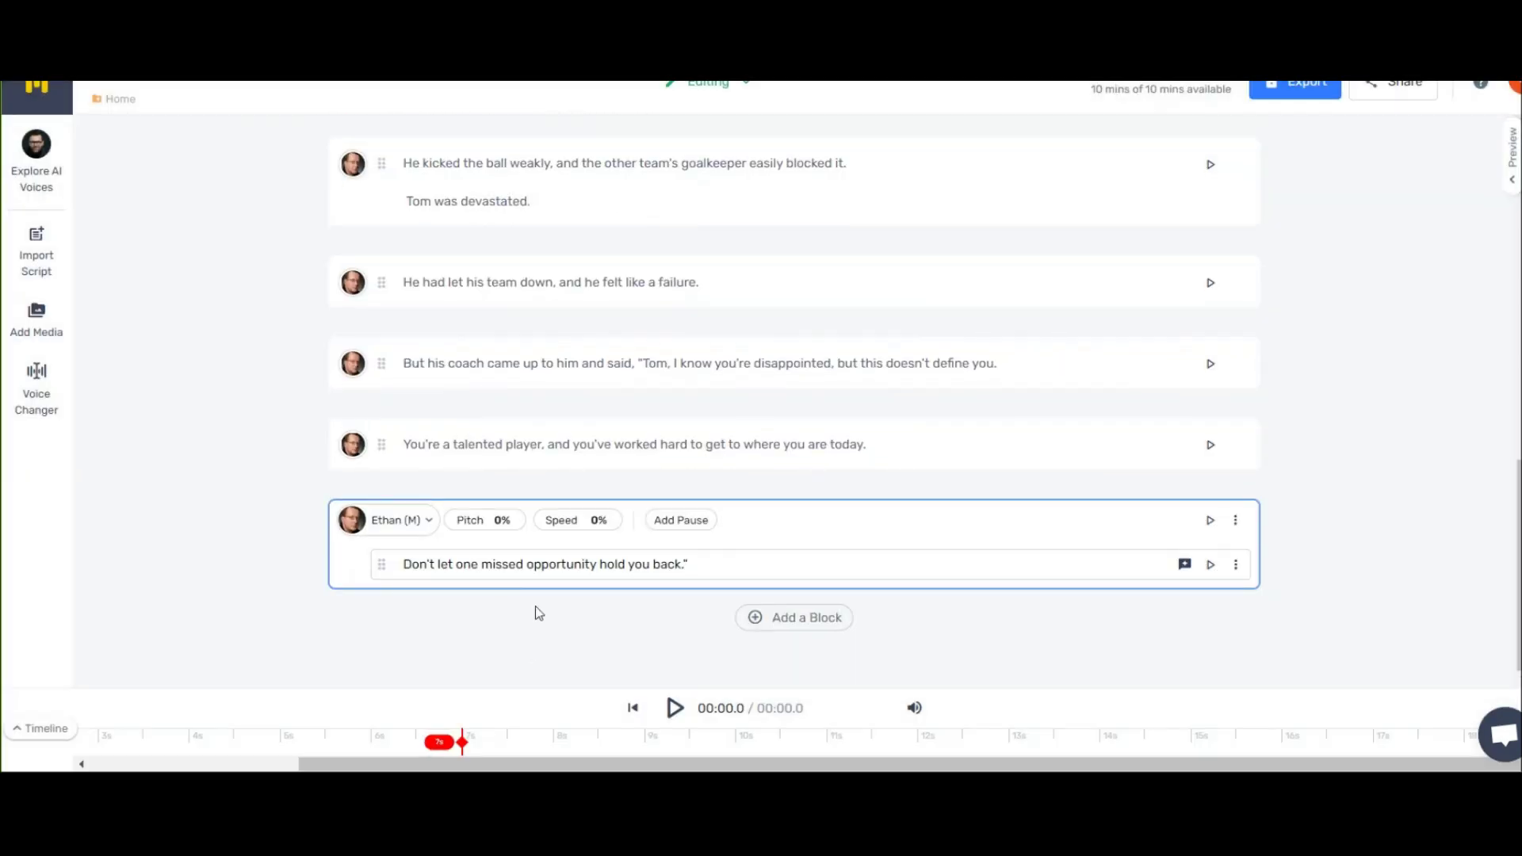
scroll(534, 611, "up", 5)
scroll(357, 591, "up", 5)
left_click(352, 173)
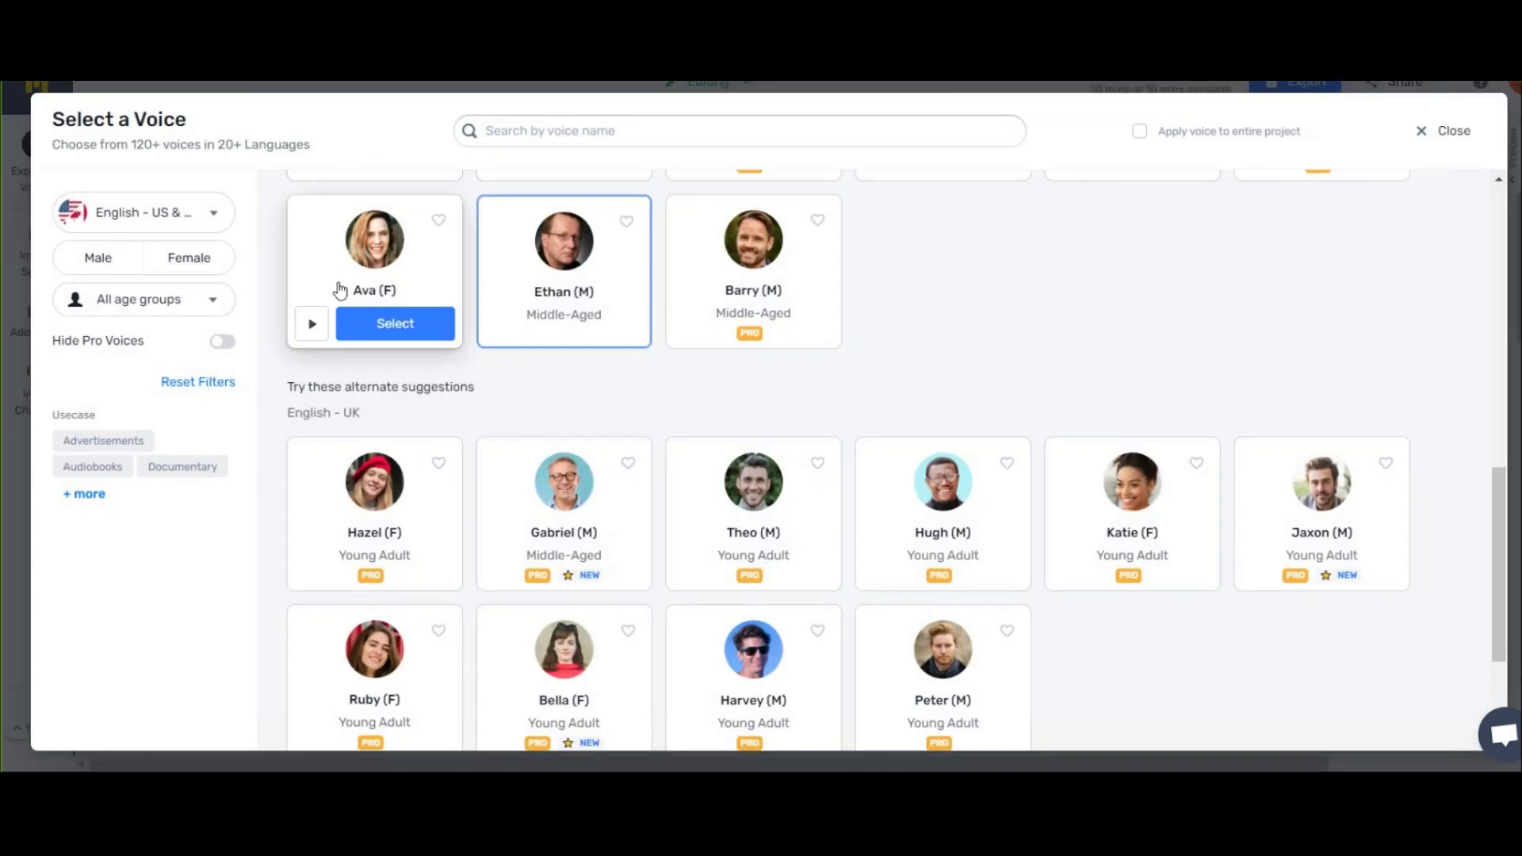
left_click(101, 259)
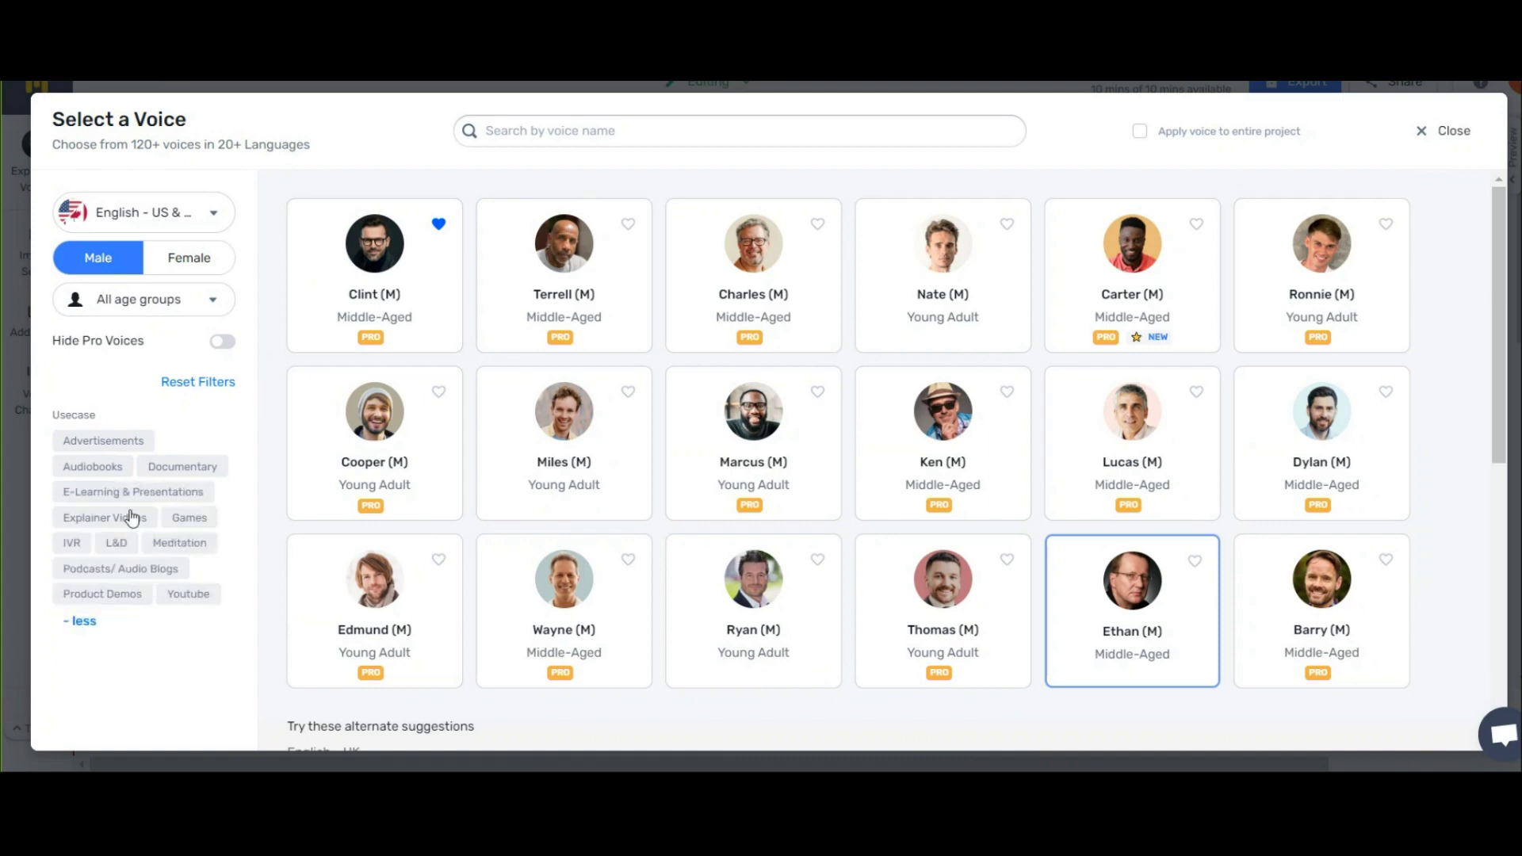
left_click(182, 544)
scroll(828, 617, "down", 5)
scroll(833, 619, "down", 2)
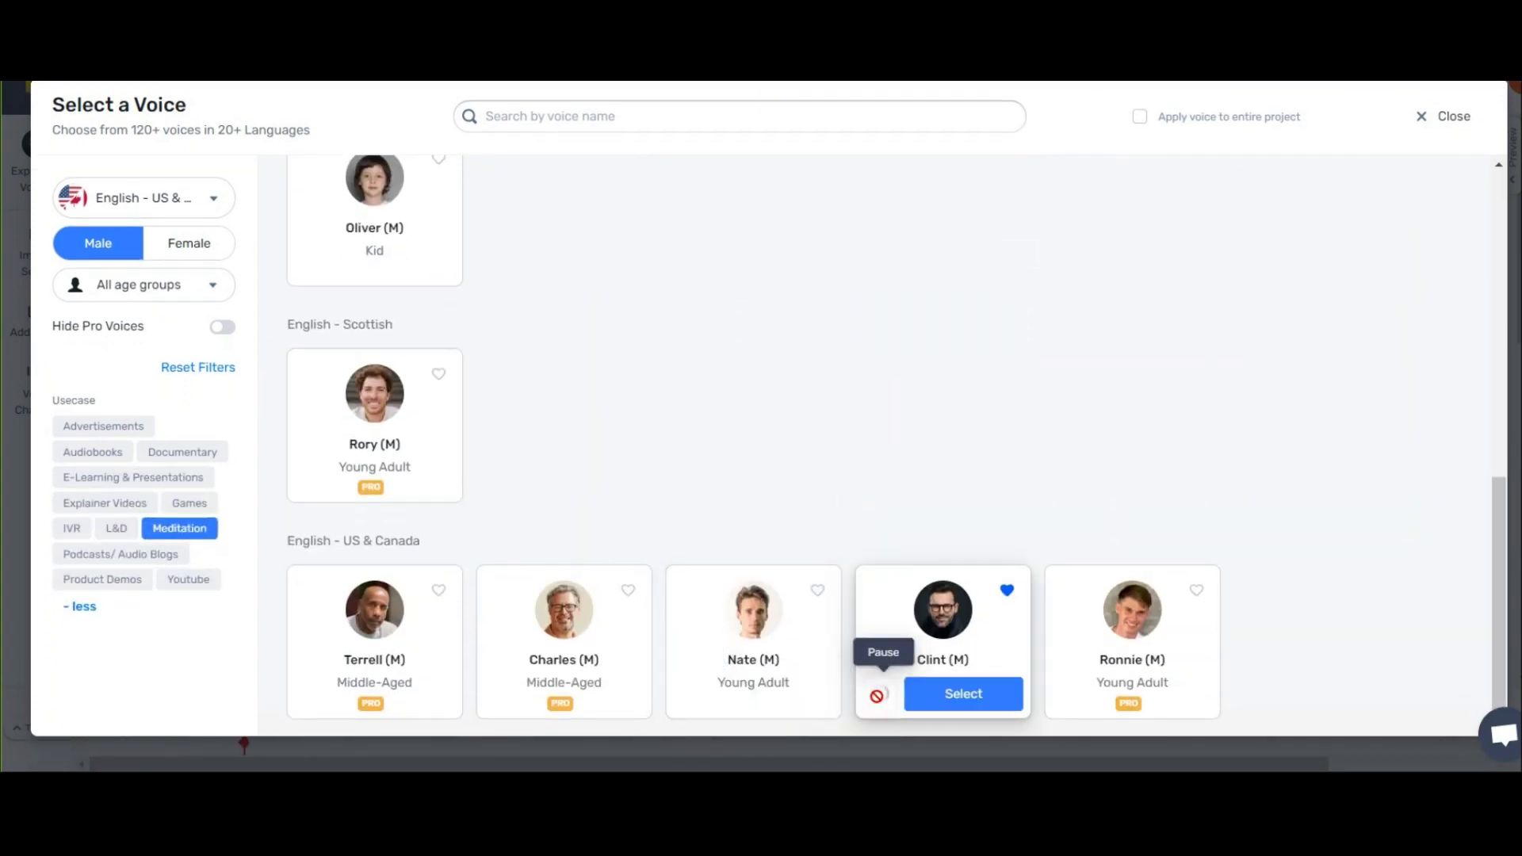
Step: Assign the Clint (M) voice to the first line and the remaining script blocks
left_click(976, 694)
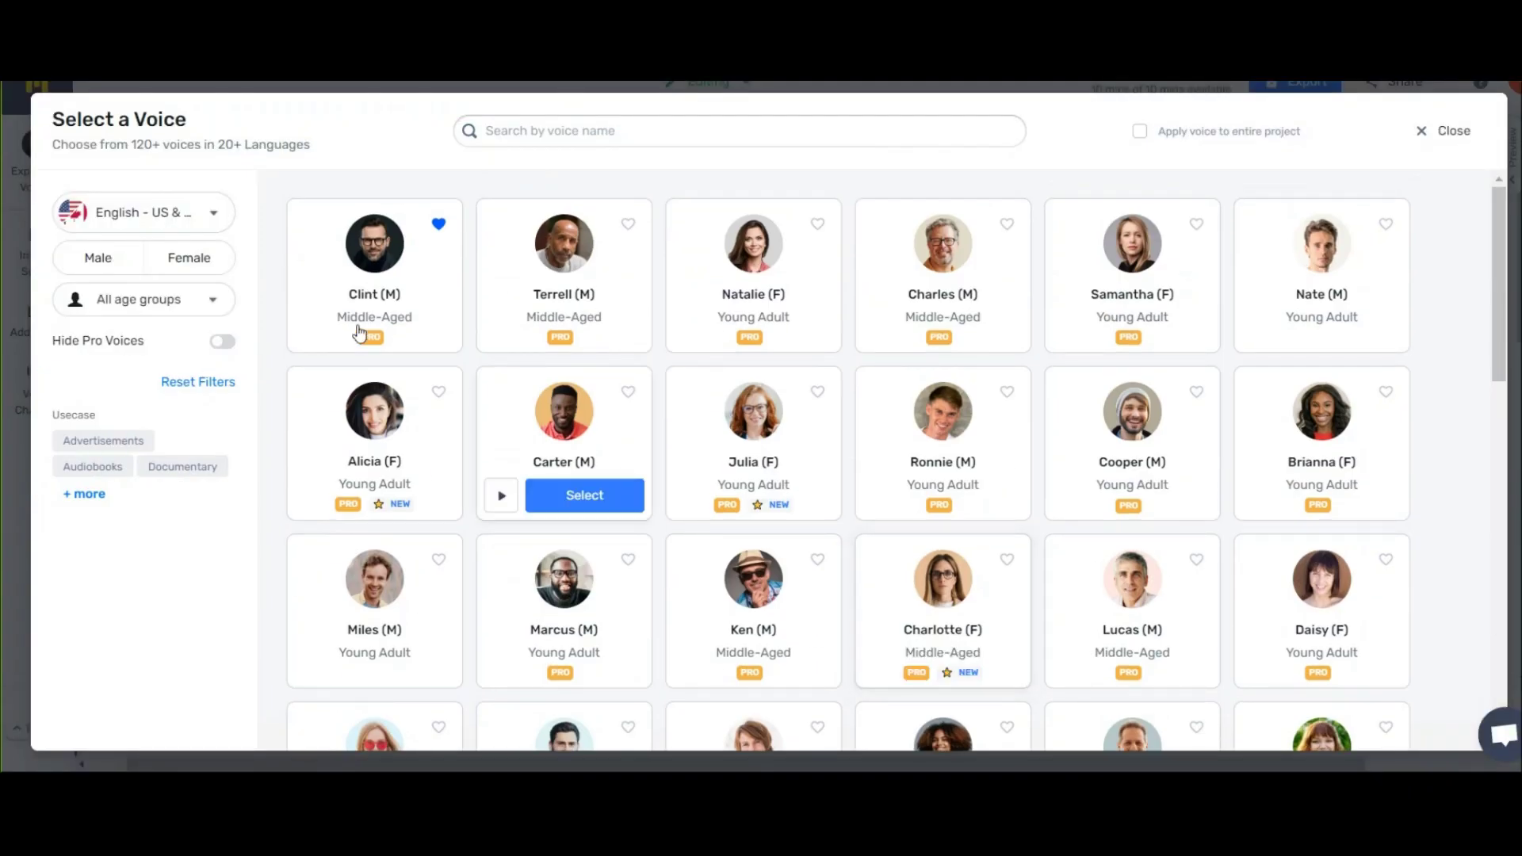
left_click(395, 325)
left_click(352, 568)
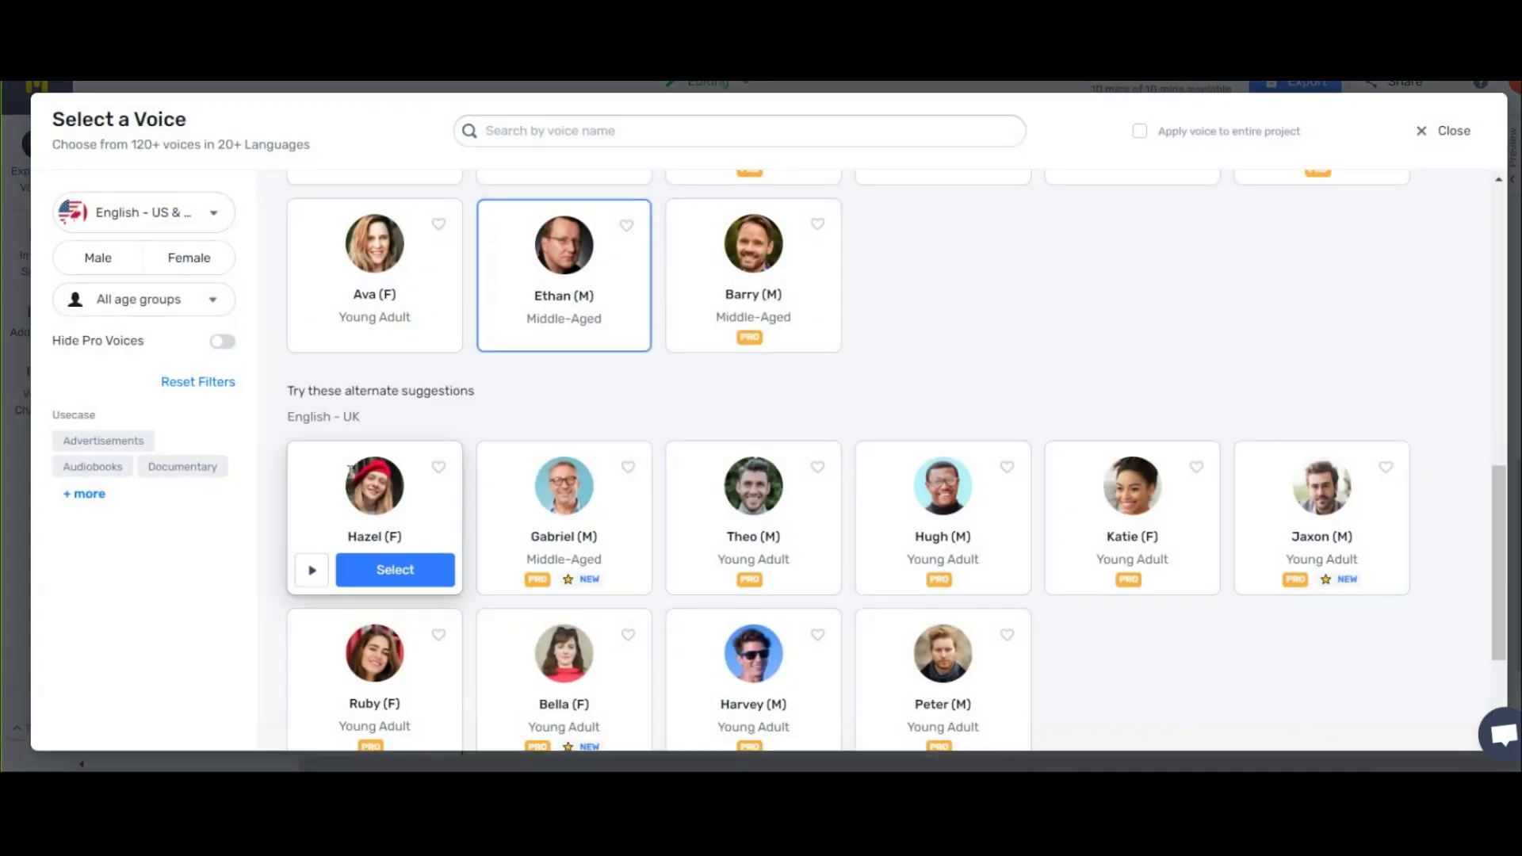
scroll(295, 312, "up", 5)
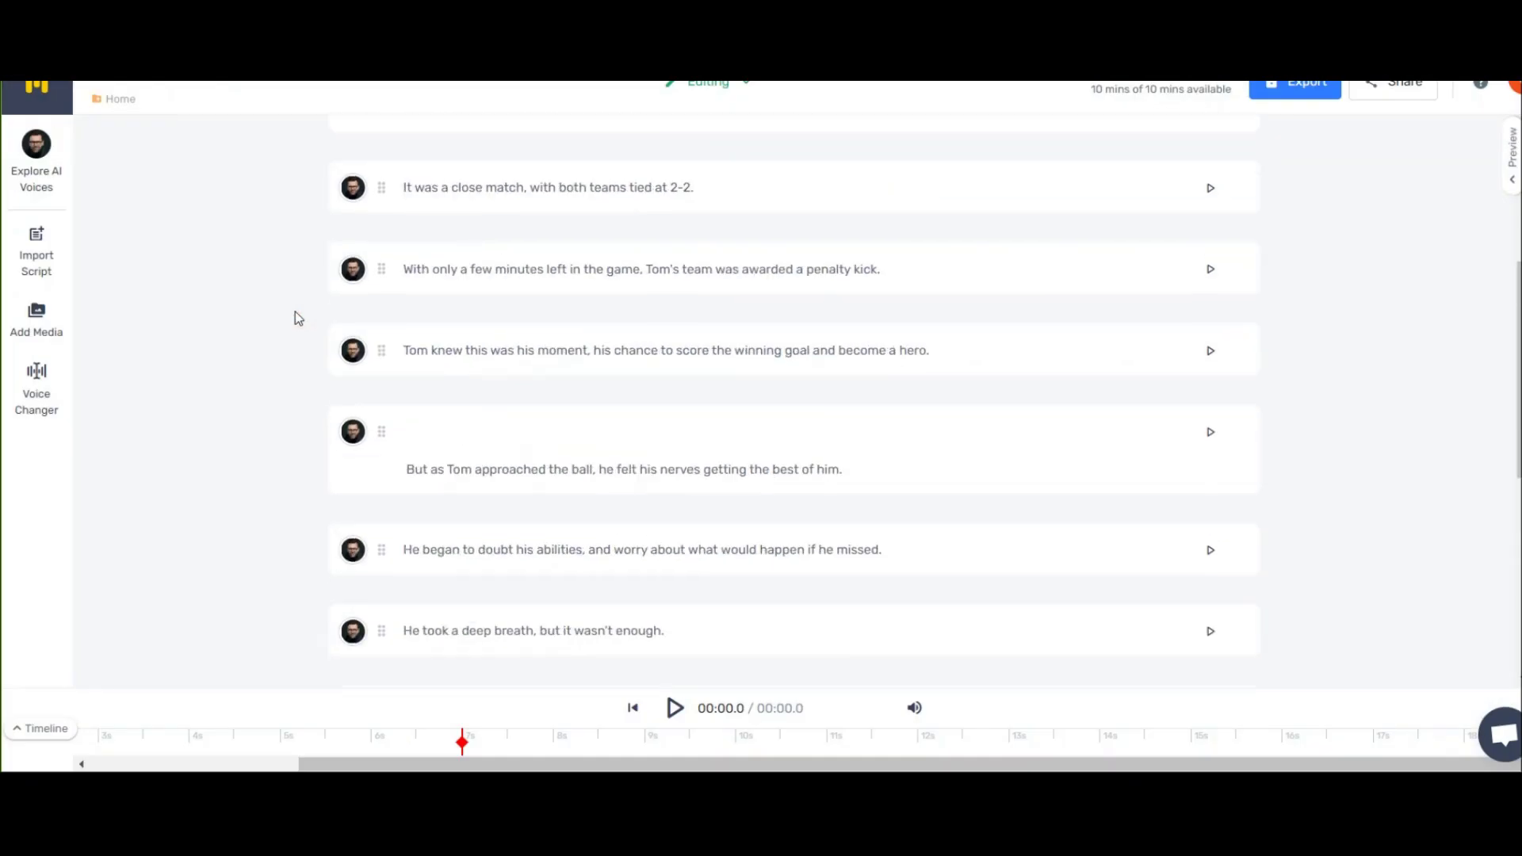
scroll(295, 312, "up", 5)
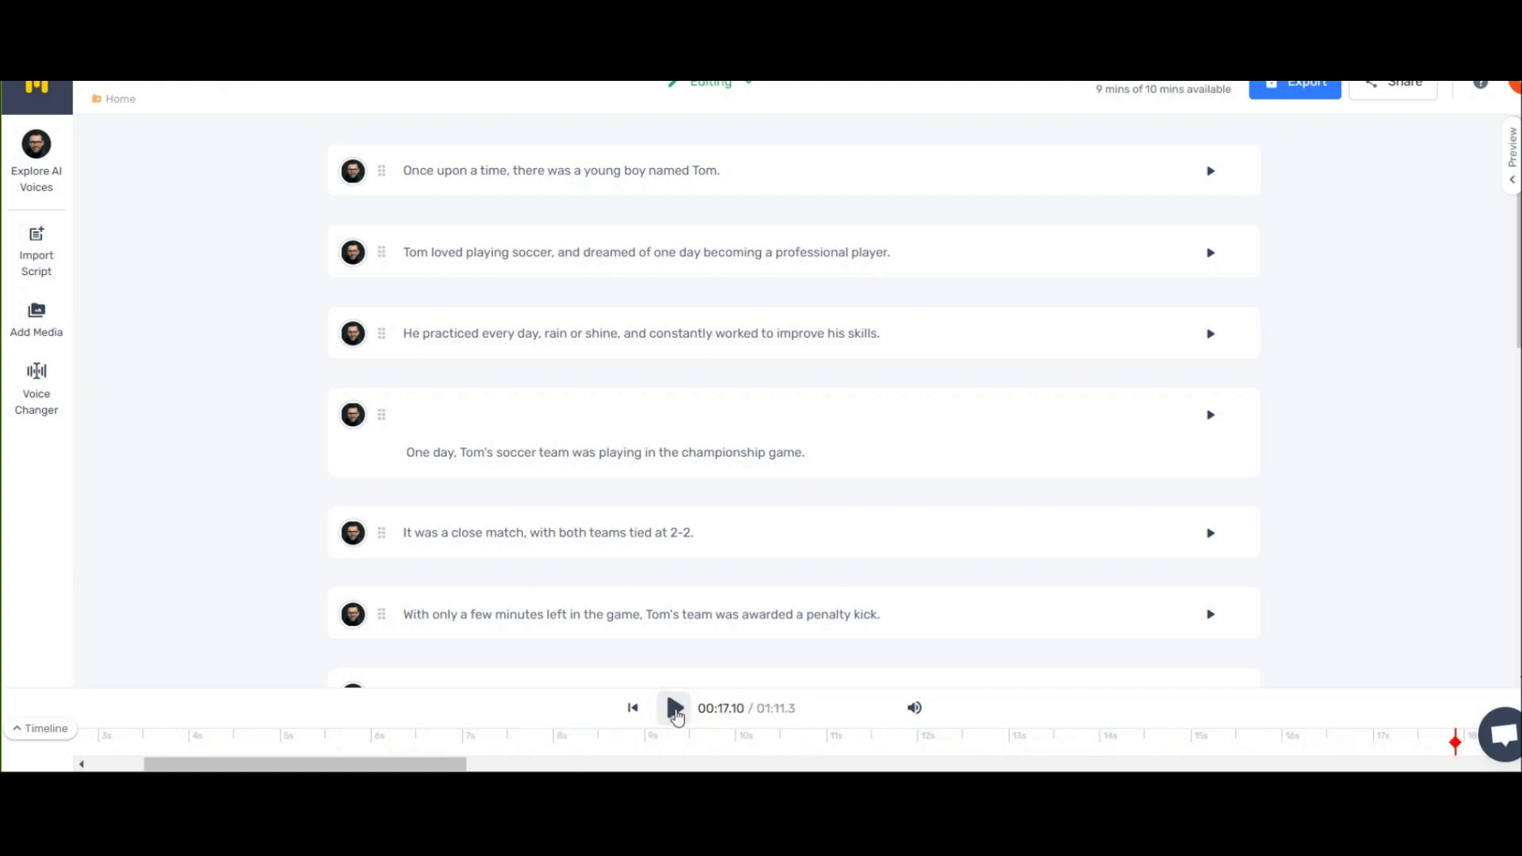
Step: Open Murf's download options for a voice-only MP3 export
left_click(1305, 88)
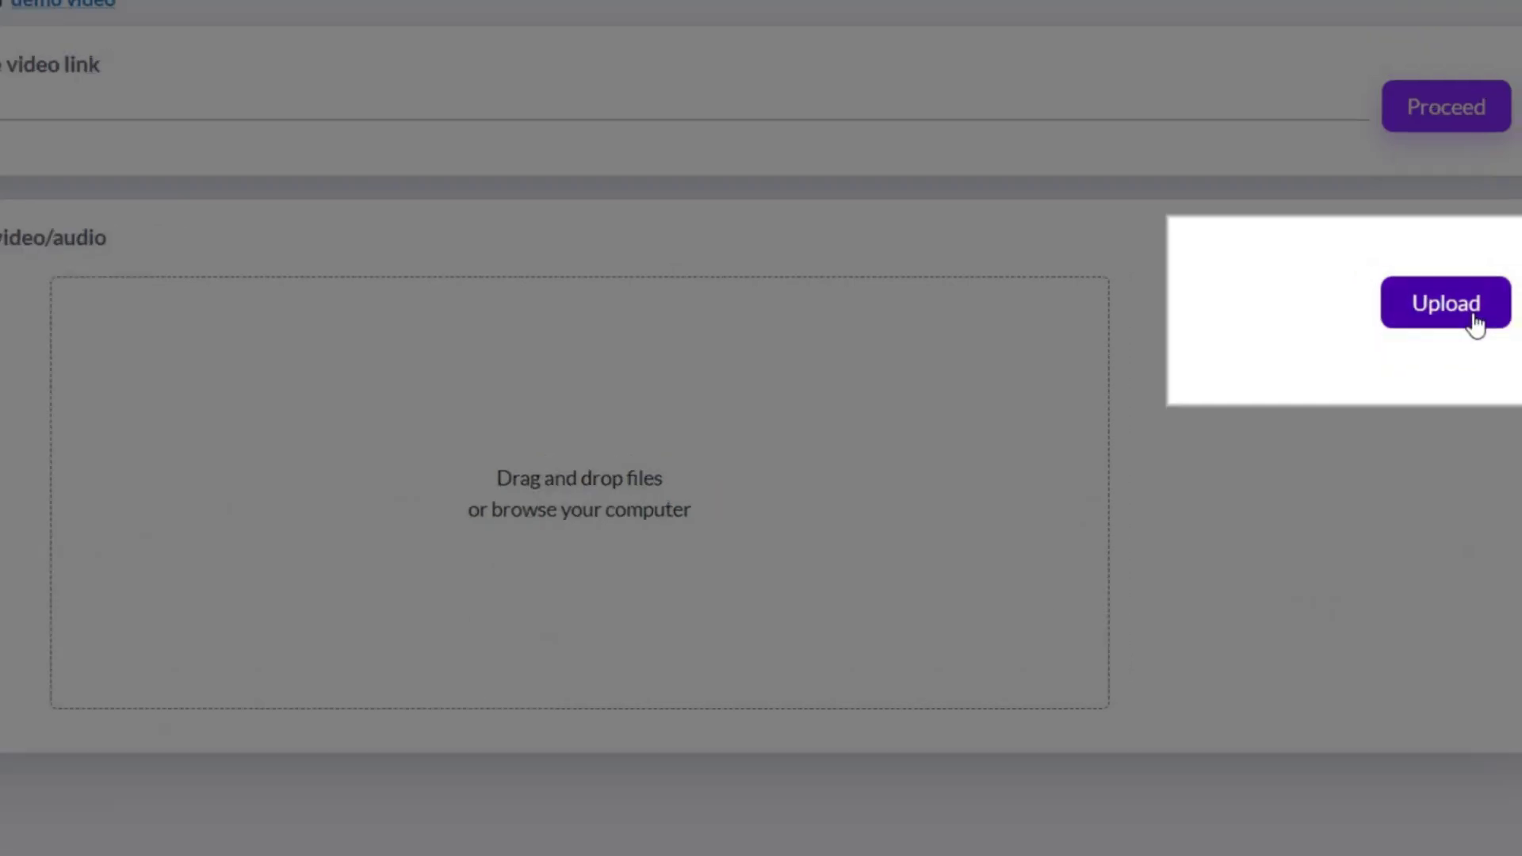
Step: Start the tom_motivation_story project from the uploaded story and show the Visuals library
left_click(1367, 286)
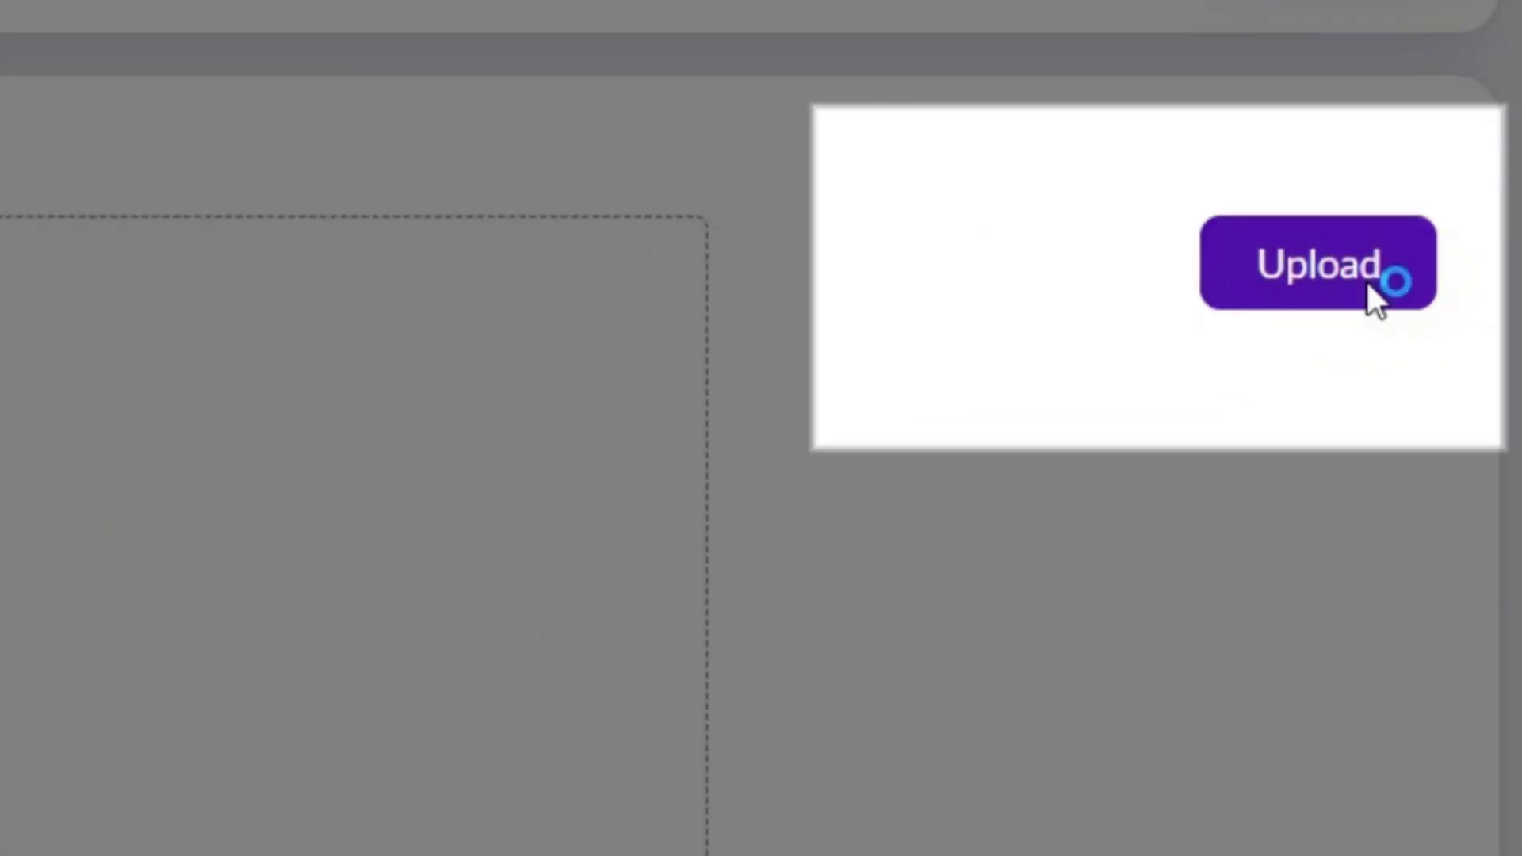
scroll(628, 285, "down", 3)
scroll(635, 289, "down", 6)
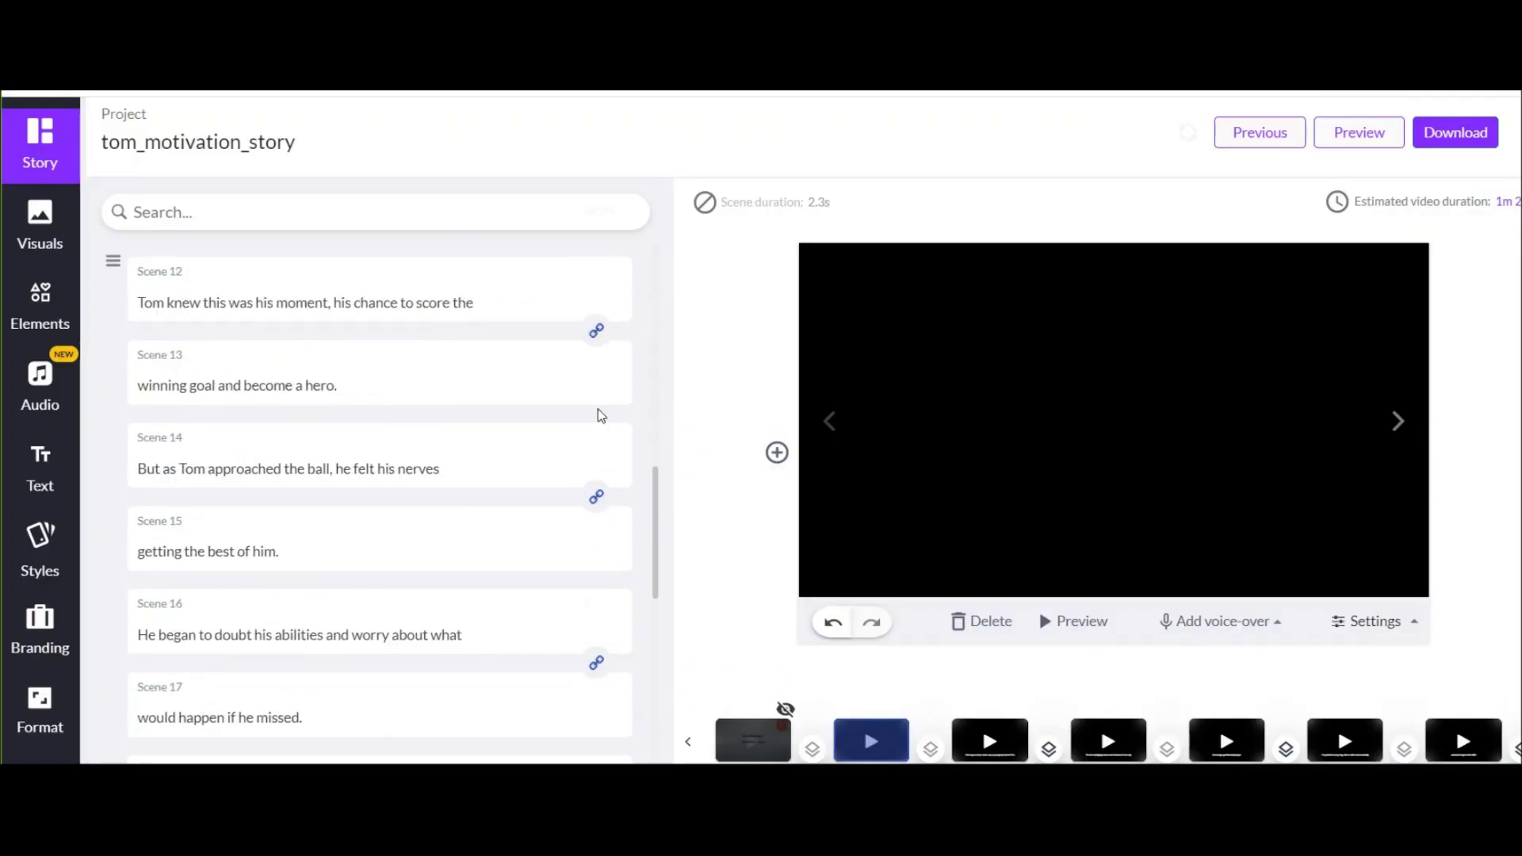
scroll(600, 415, "up", 2)
scroll(619, 394, "up", 3)
scroll(619, 393, "up", 5)
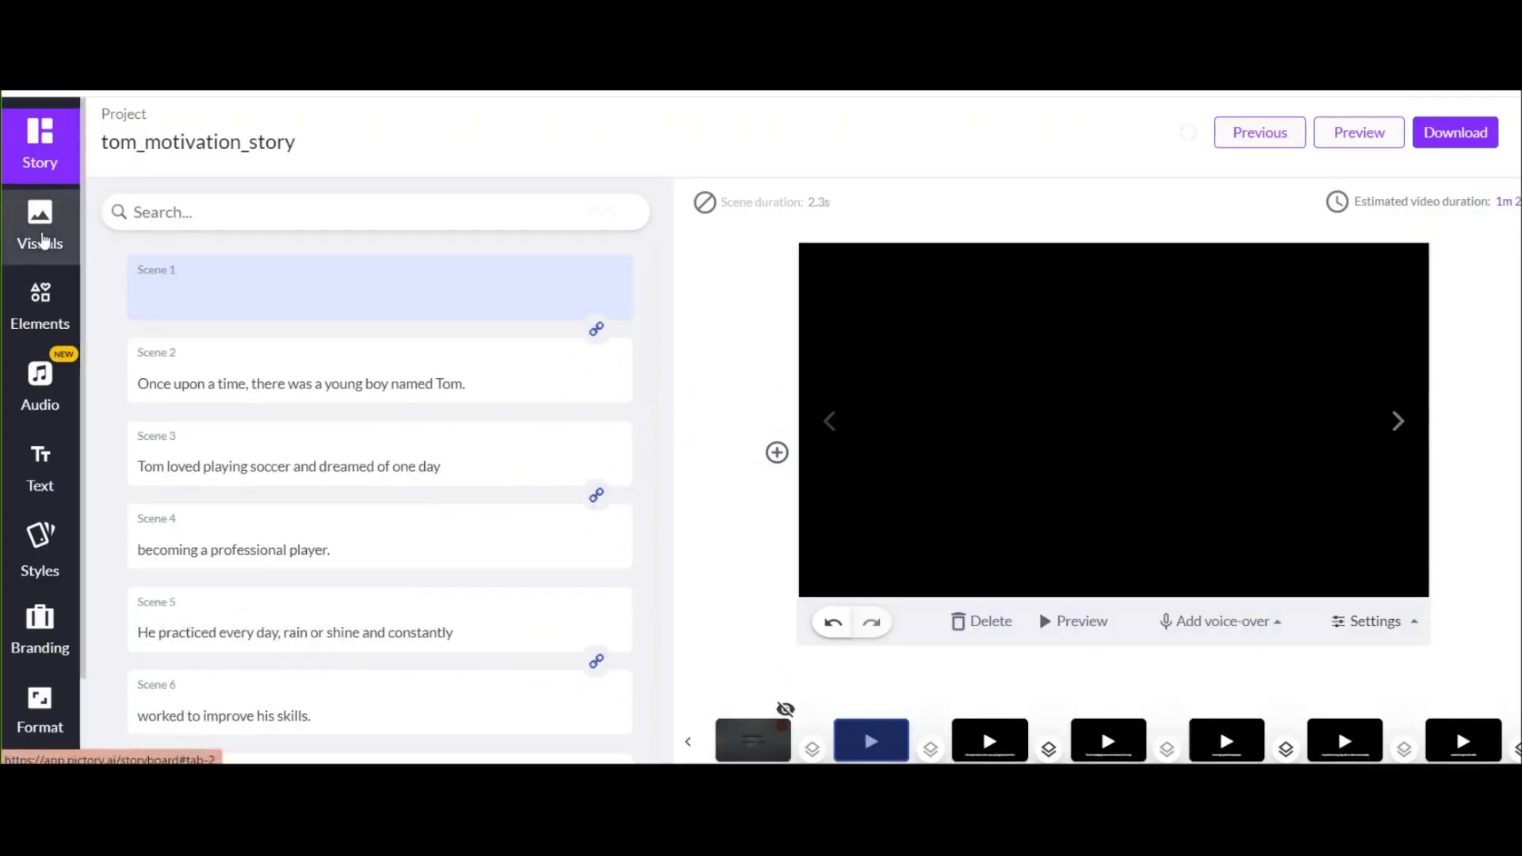
left_click(43, 240)
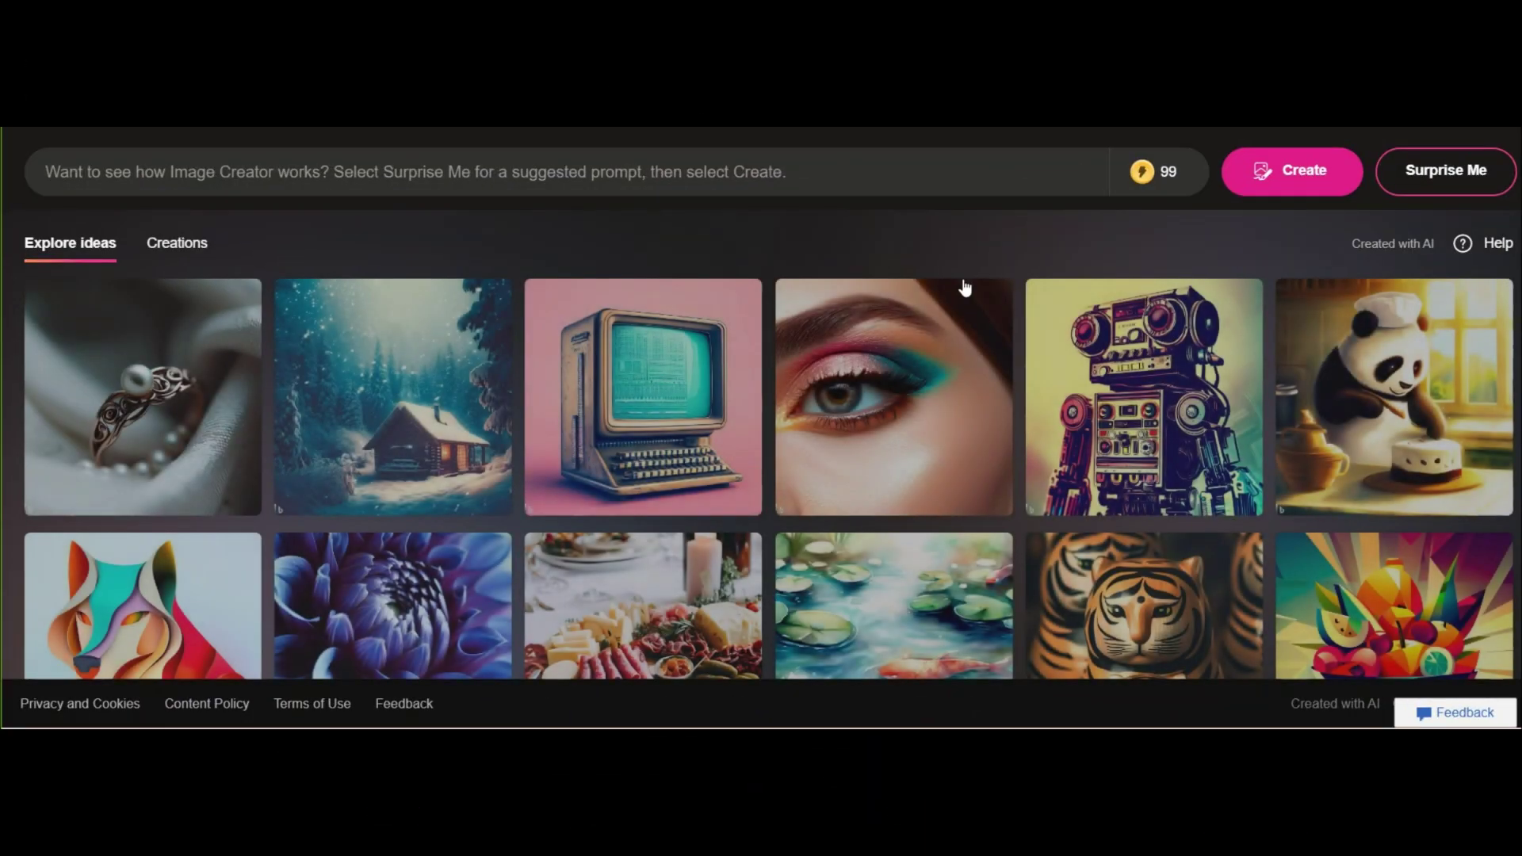
scroll(995, 414, "down", 3)
scroll(999, 413, "up", 3)
Step: Begin entering the Bing Image Creator prompt for a sad boy who likes football
left_click(463, 174)
type("y who likes football si")
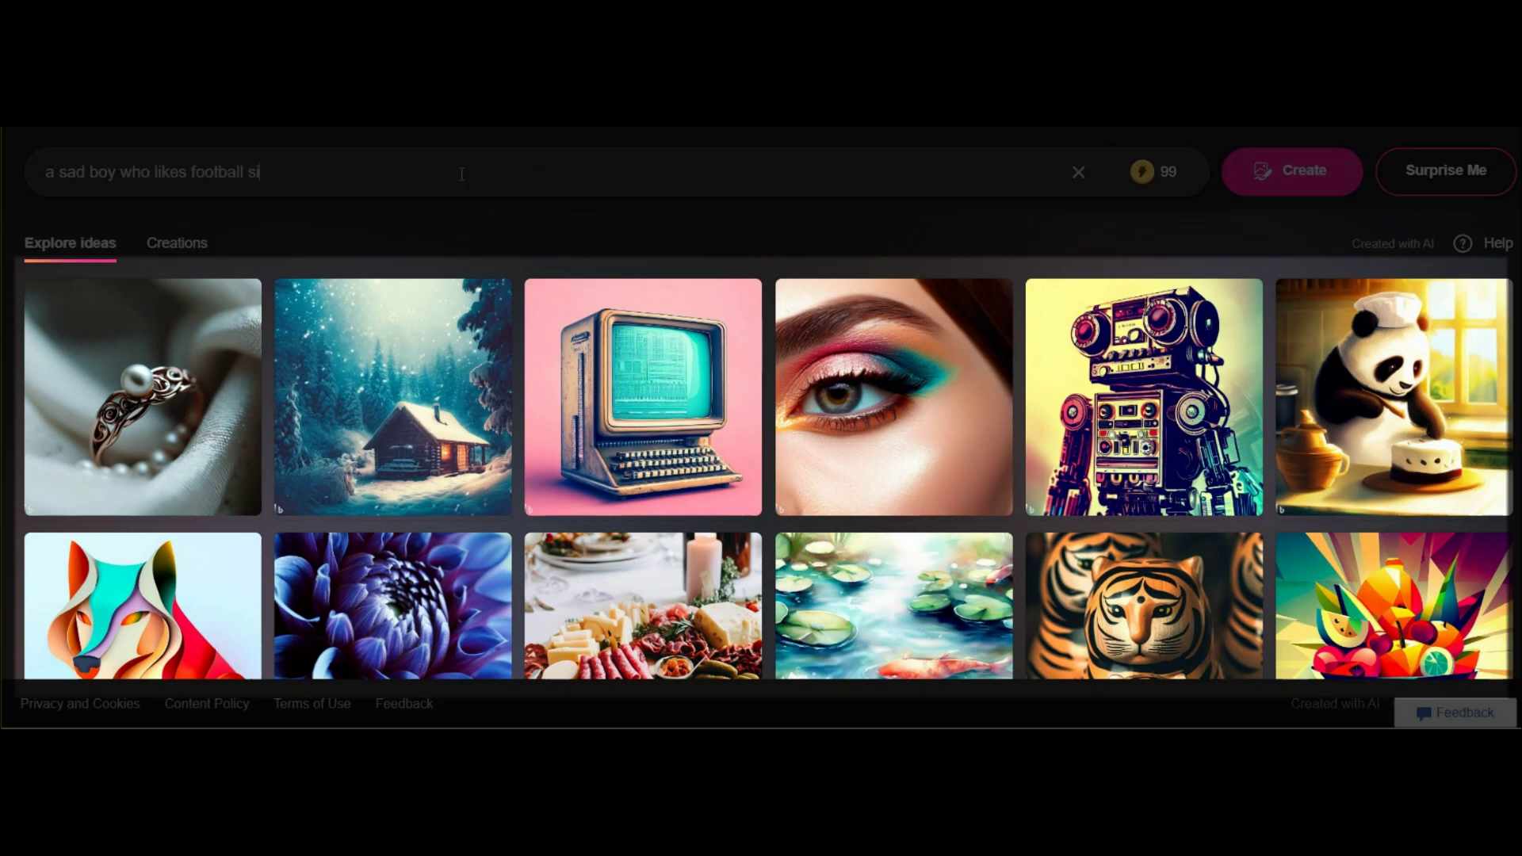
type("t o")
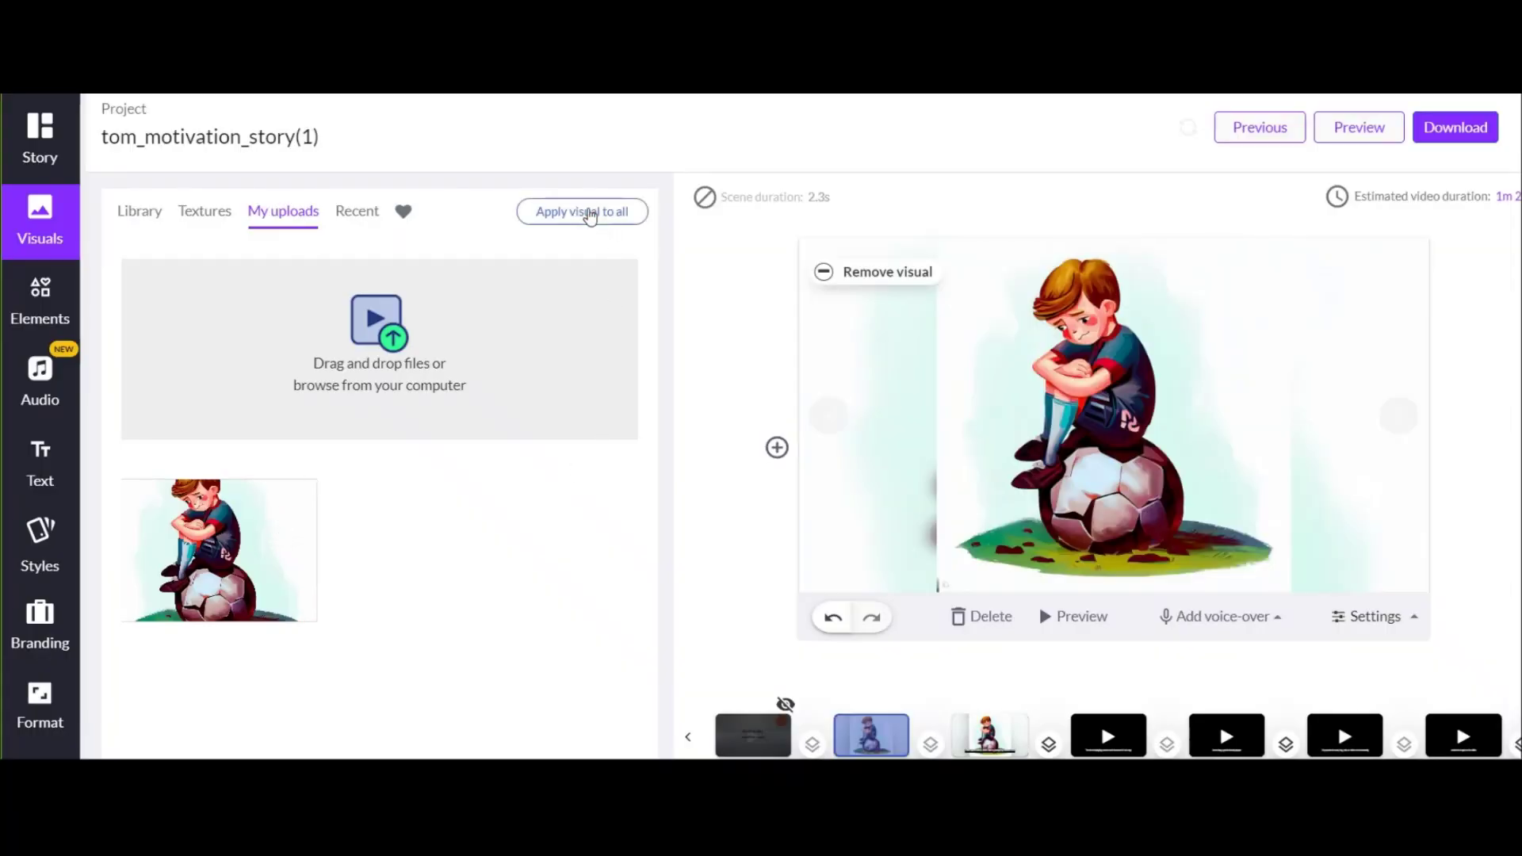
Step: Apply the sad boy football image to all scenes and switch captions to Rowdies
left_click(589, 215)
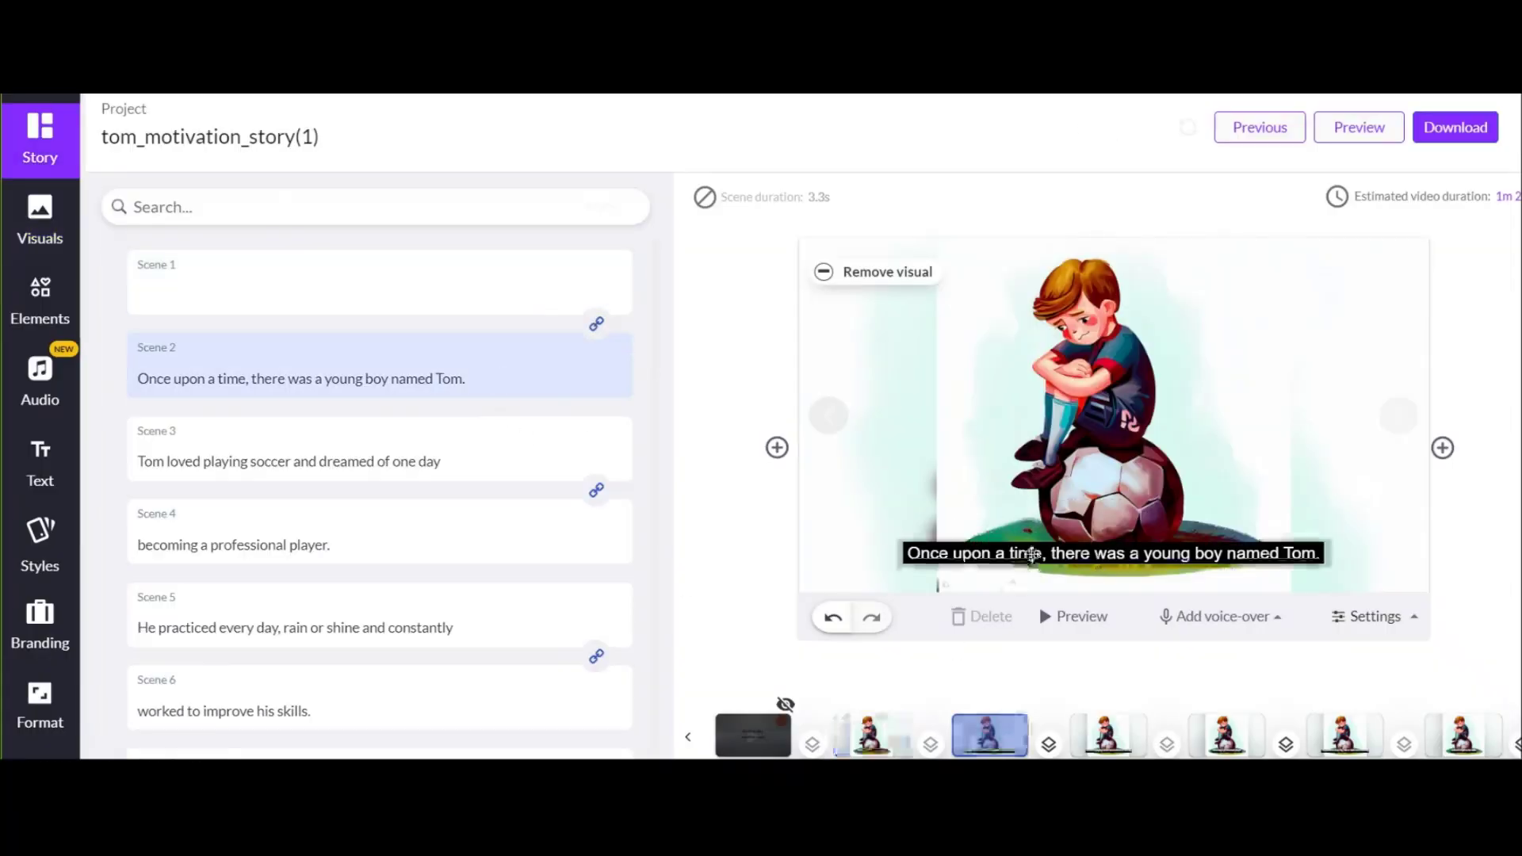
left_click(1031, 555)
left_click(803, 204)
left_click(750, 321)
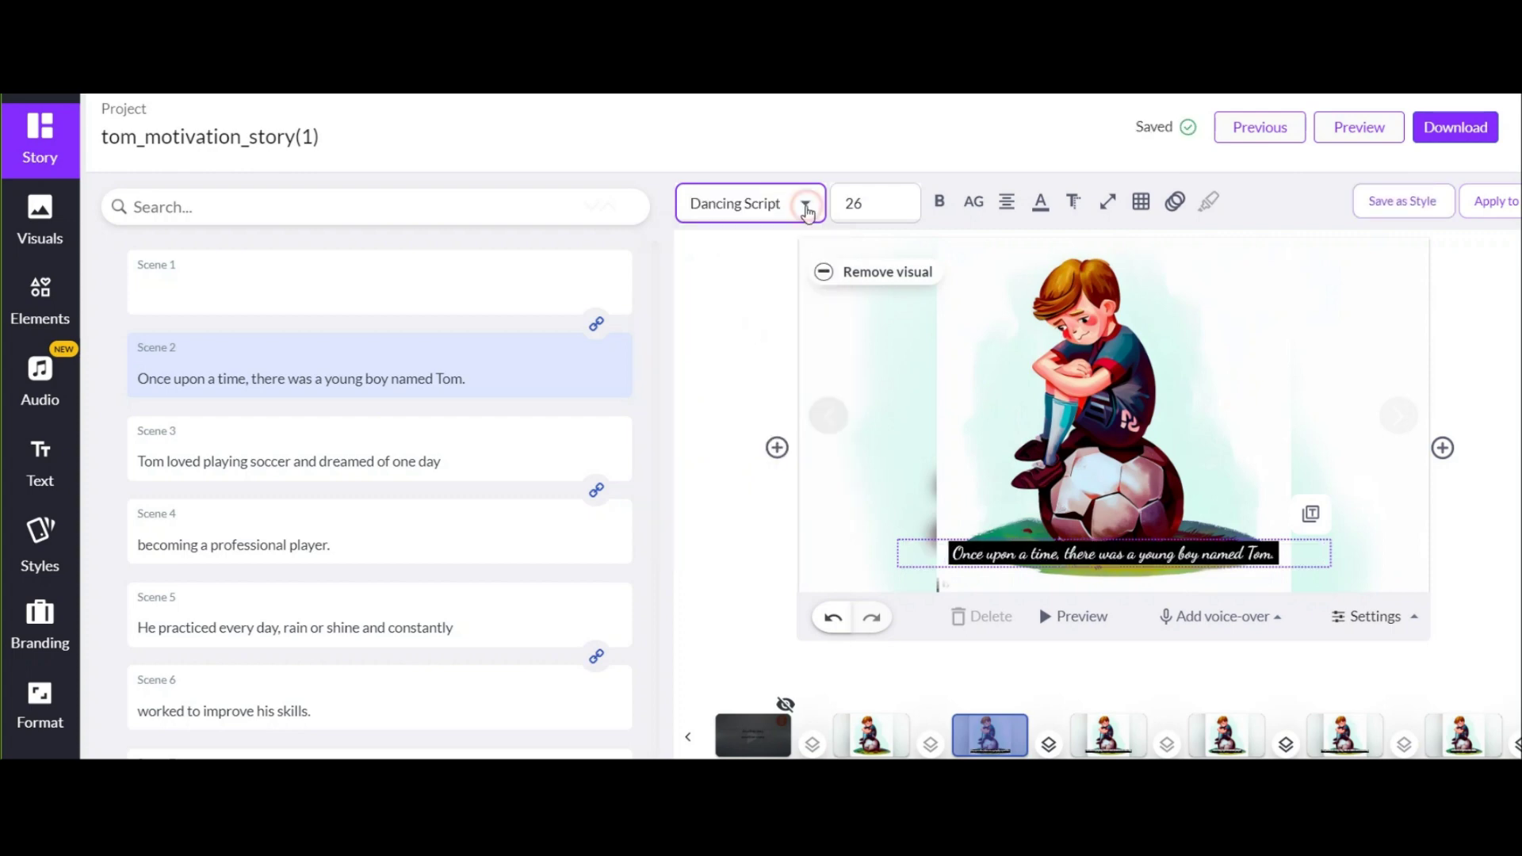
left_click(806, 205)
scroll(785, 392, "down", 3)
left_click(730, 408)
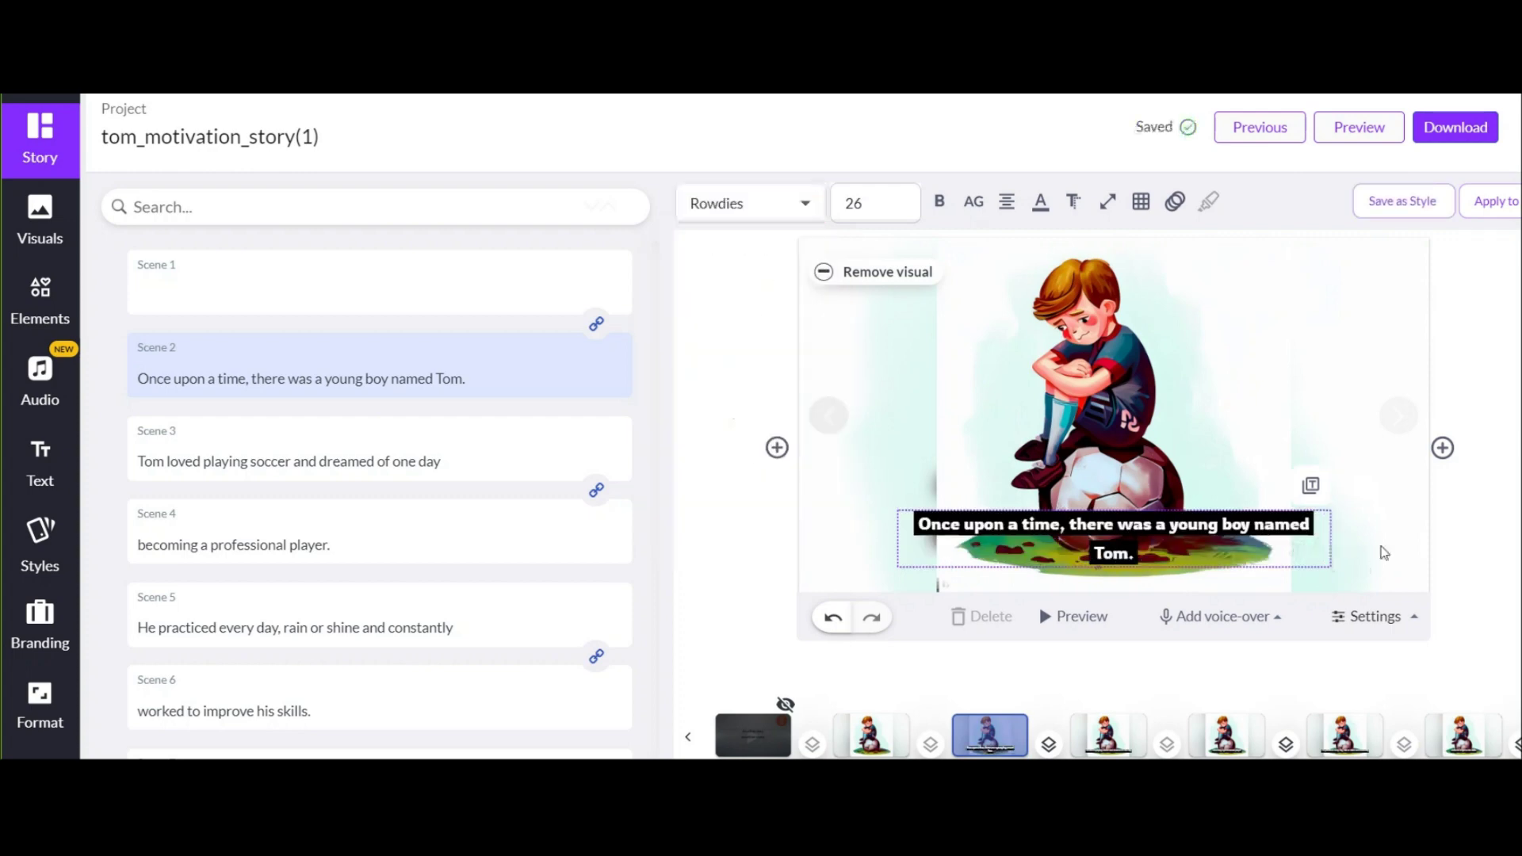
left_click(1383, 552)
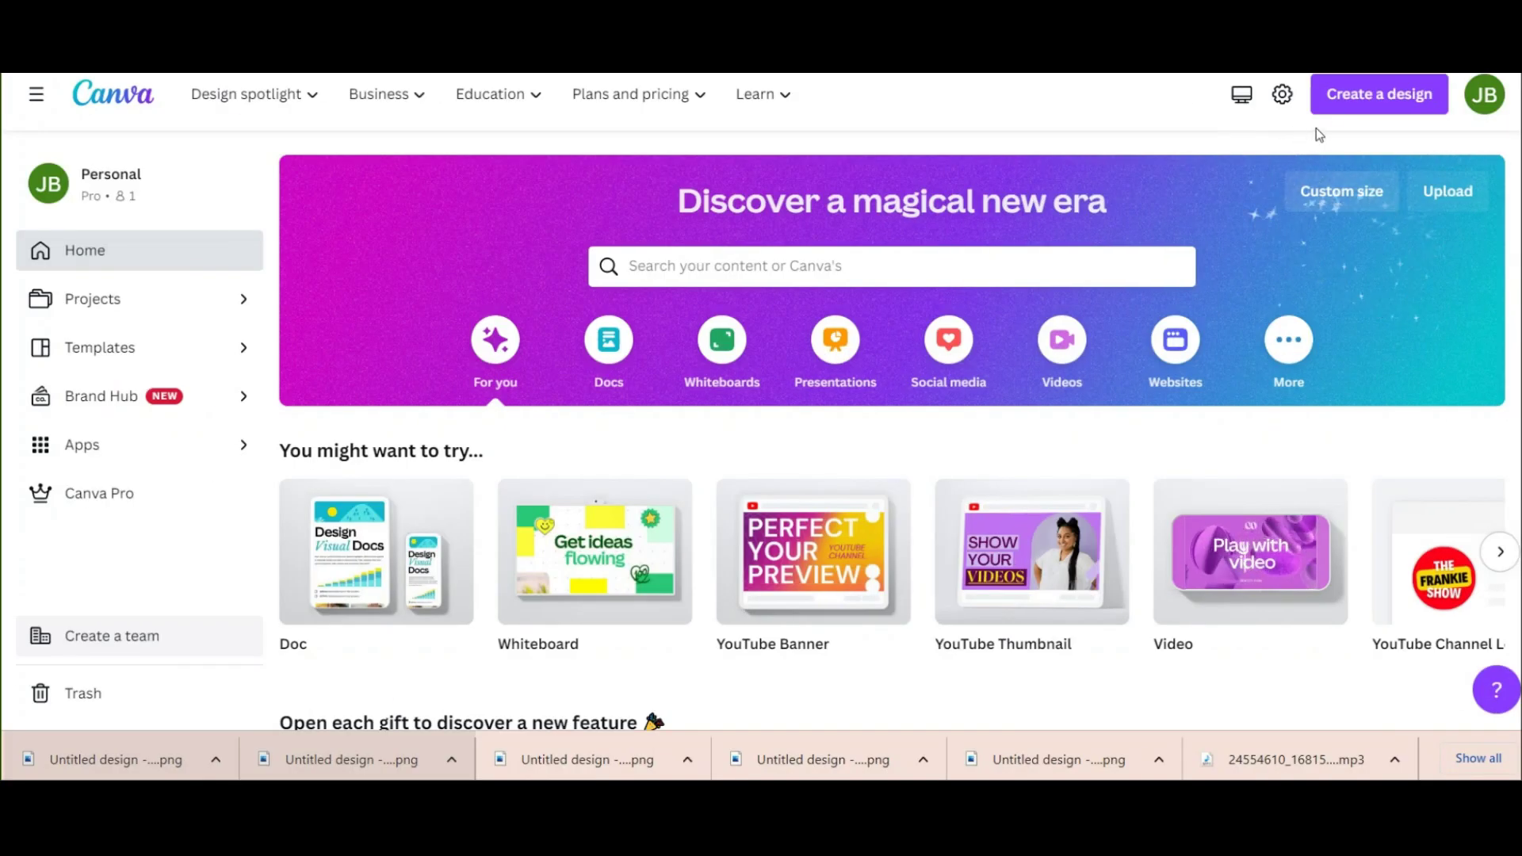
Step: Start a new thumbnail design and add an enlarged Komika Axis headline
left_click(1339, 109)
type("be t")
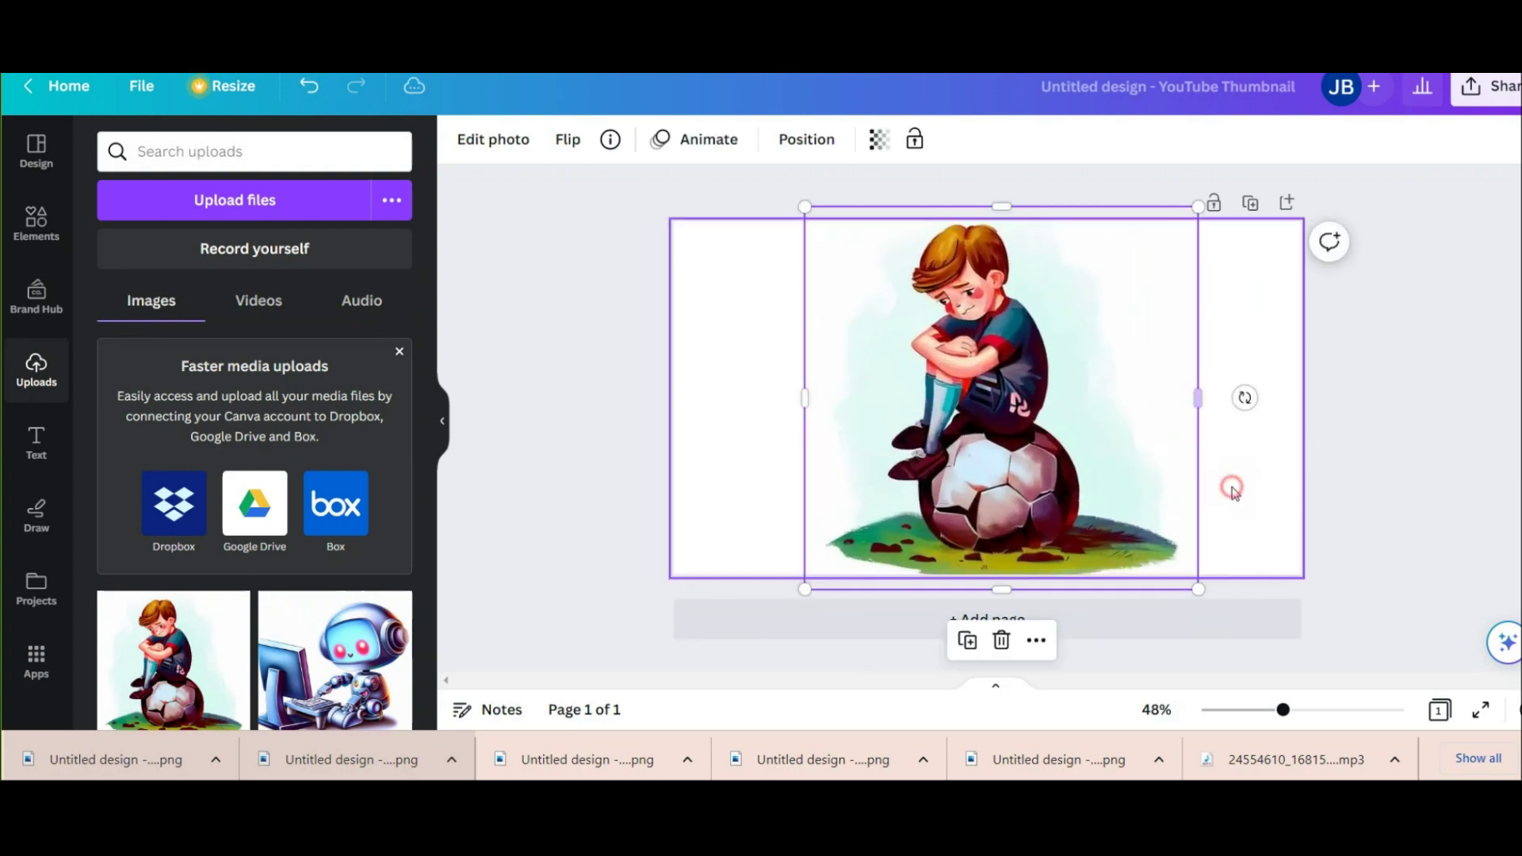
left_click(779, 454)
left_click(531, 140)
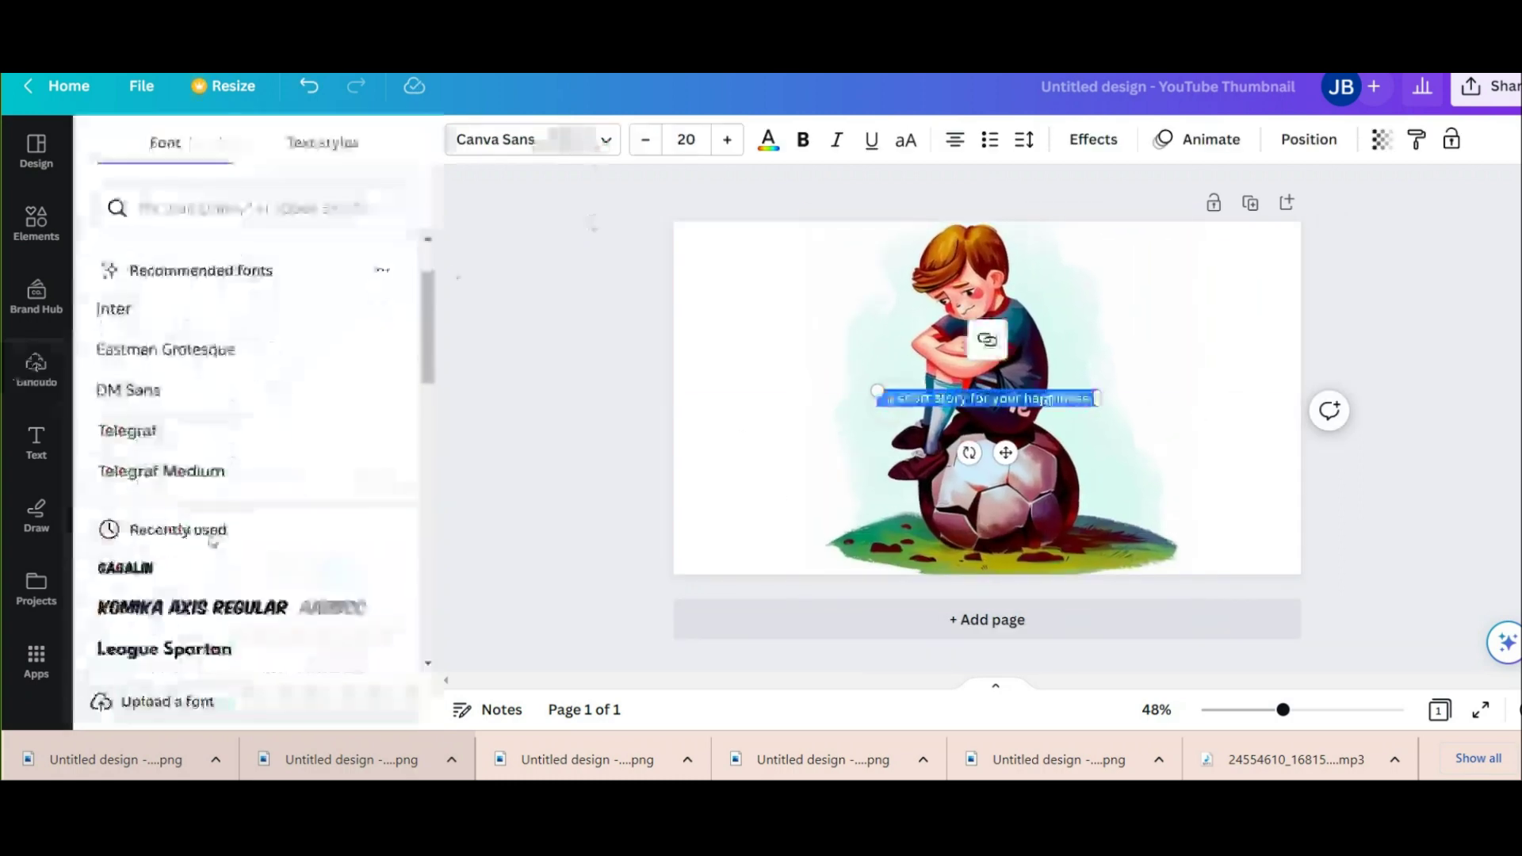
left_click(238, 608)
left_click_drag(1104, 409, 1274, 465)
Step: Give the headline a yellow Background effect and move it up over the image centre
left_click(1093, 139)
left_click(347, 517)
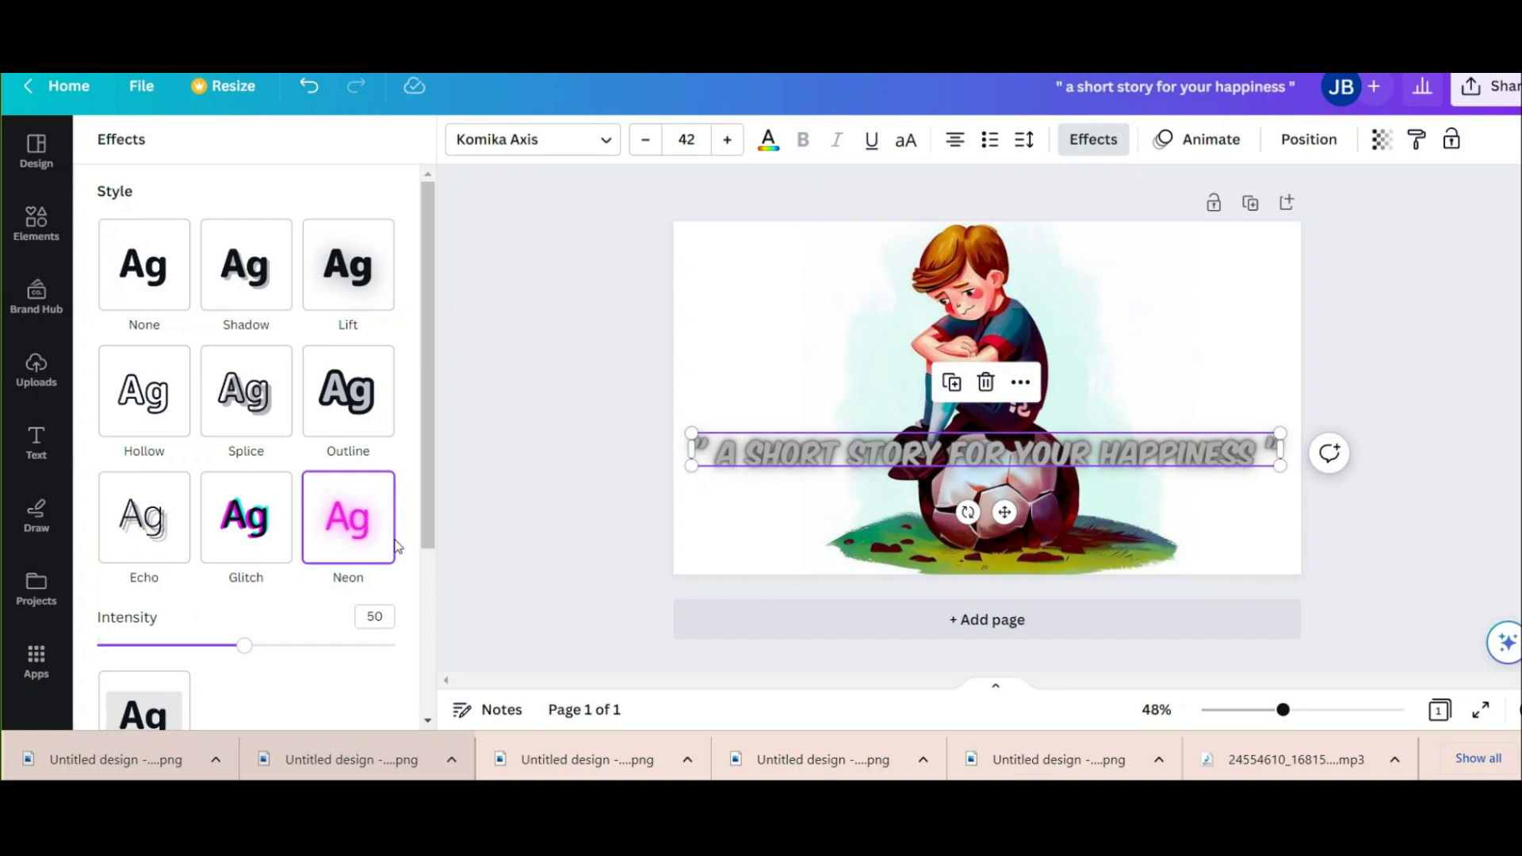
left_click(245, 391)
scroll(246, 476, "down", 2)
left_click(140, 504)
left_click_drag(1008, 449, 1008, 439)
scroll(217, 486, "down", 3)
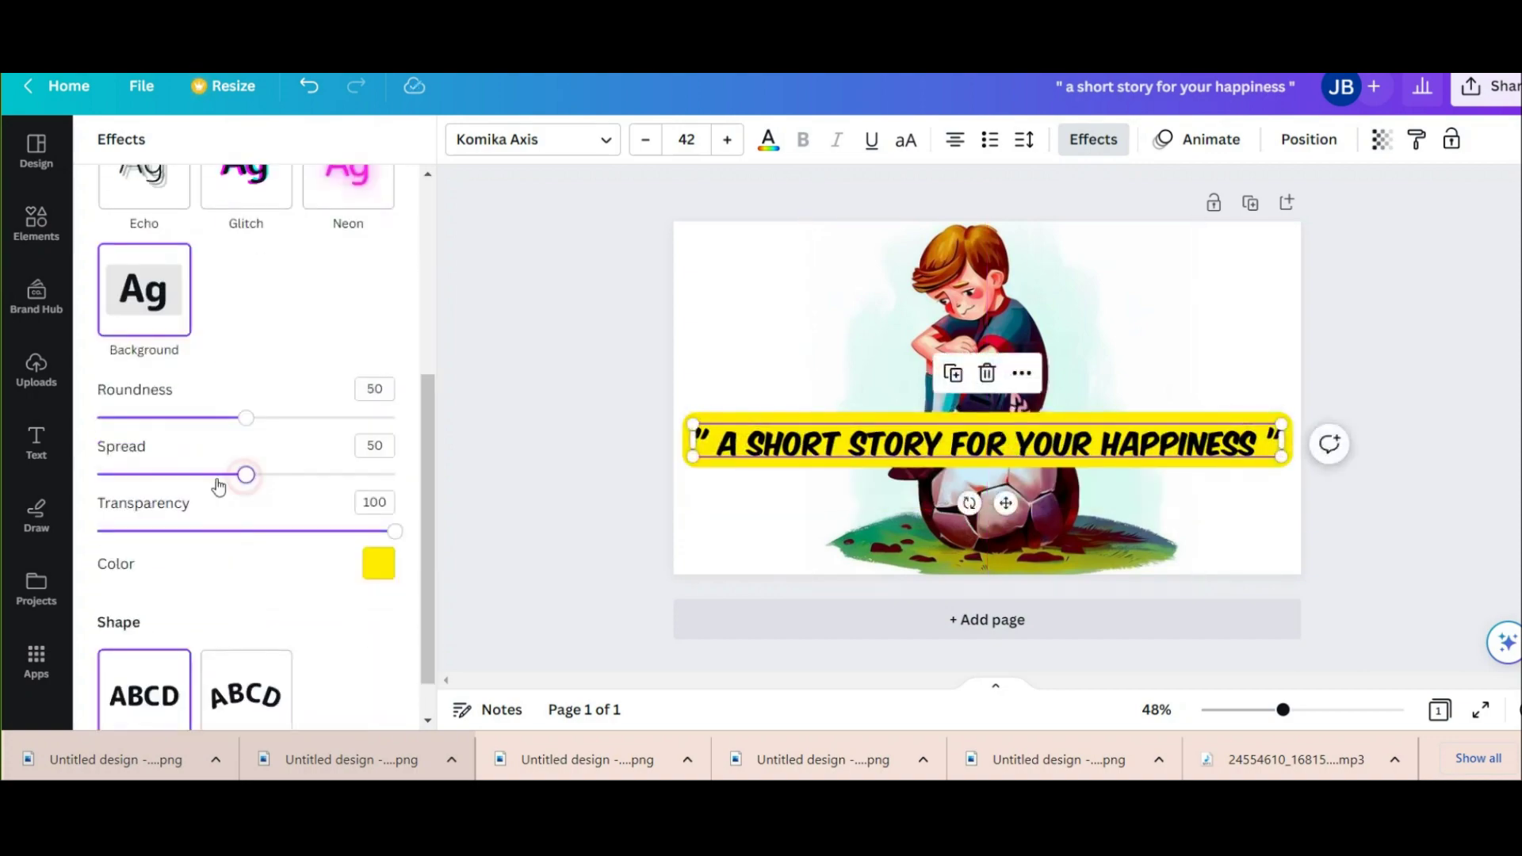
left_click(1383, 262)
left_click(1486, 86)
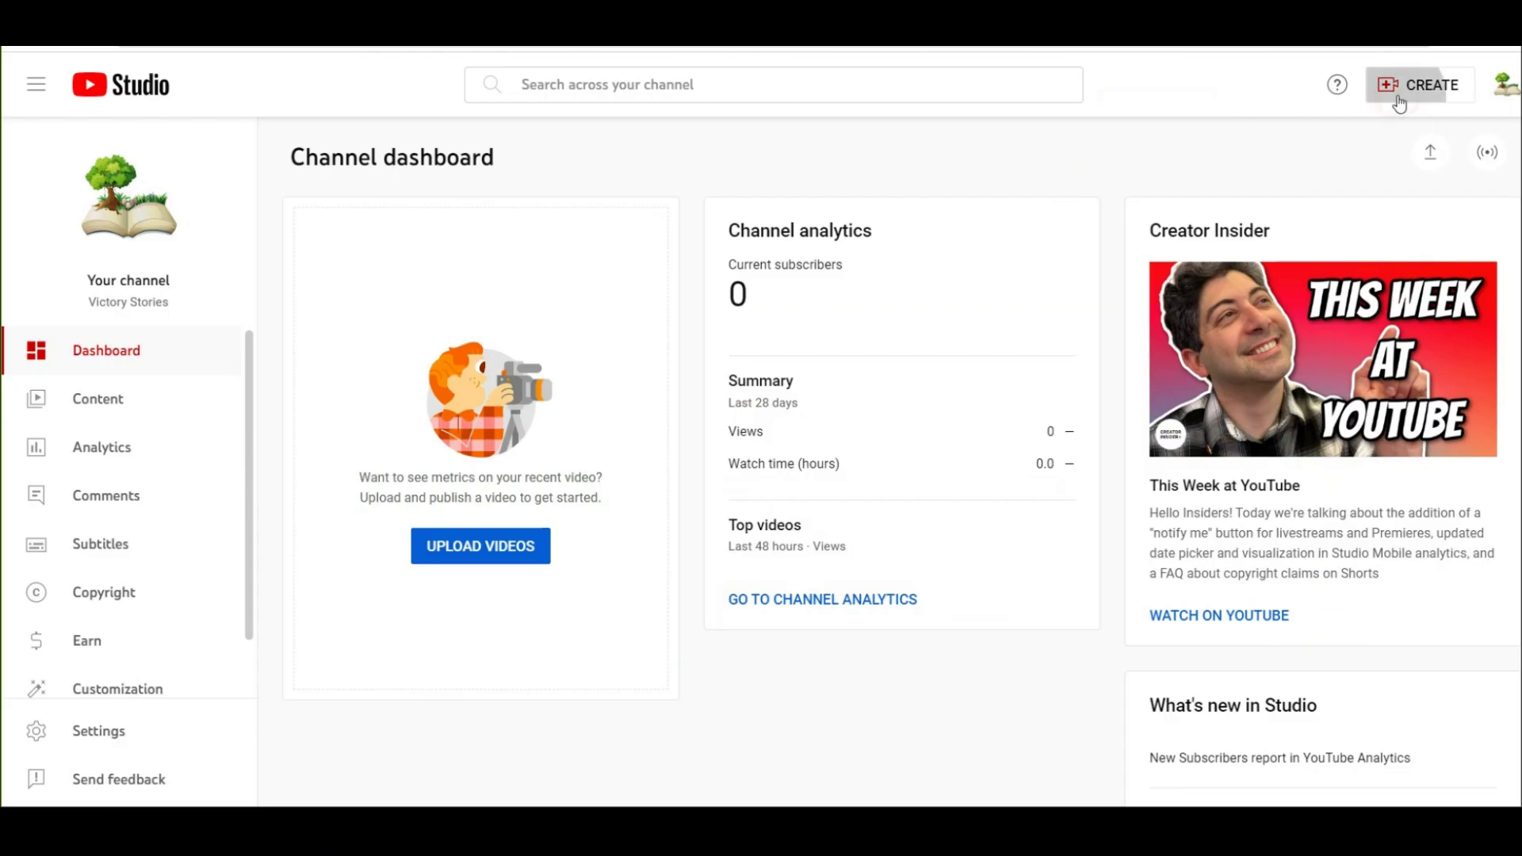
Step: Choose Upload videos from the CREATE menu in YouTube Studio
left_click(1399, 102)
left_click(1395, 130)
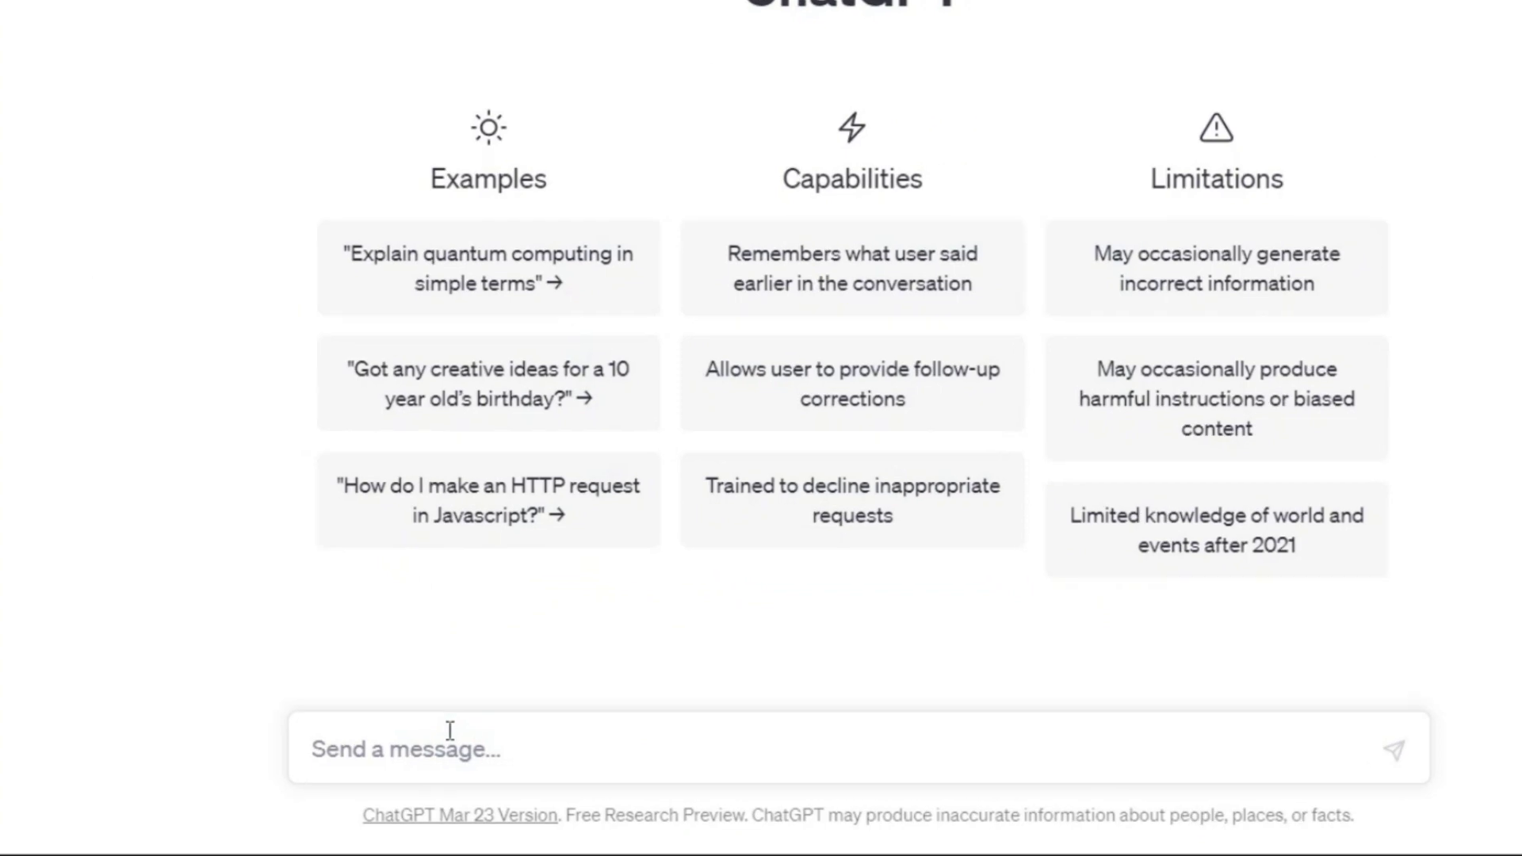
Step: Ask ChatGPT, below the pasted story, for a YouTube title and description
key("shift+Return")
key("shift+Return")
type("tell me a youtube title and a youtube description about short m")
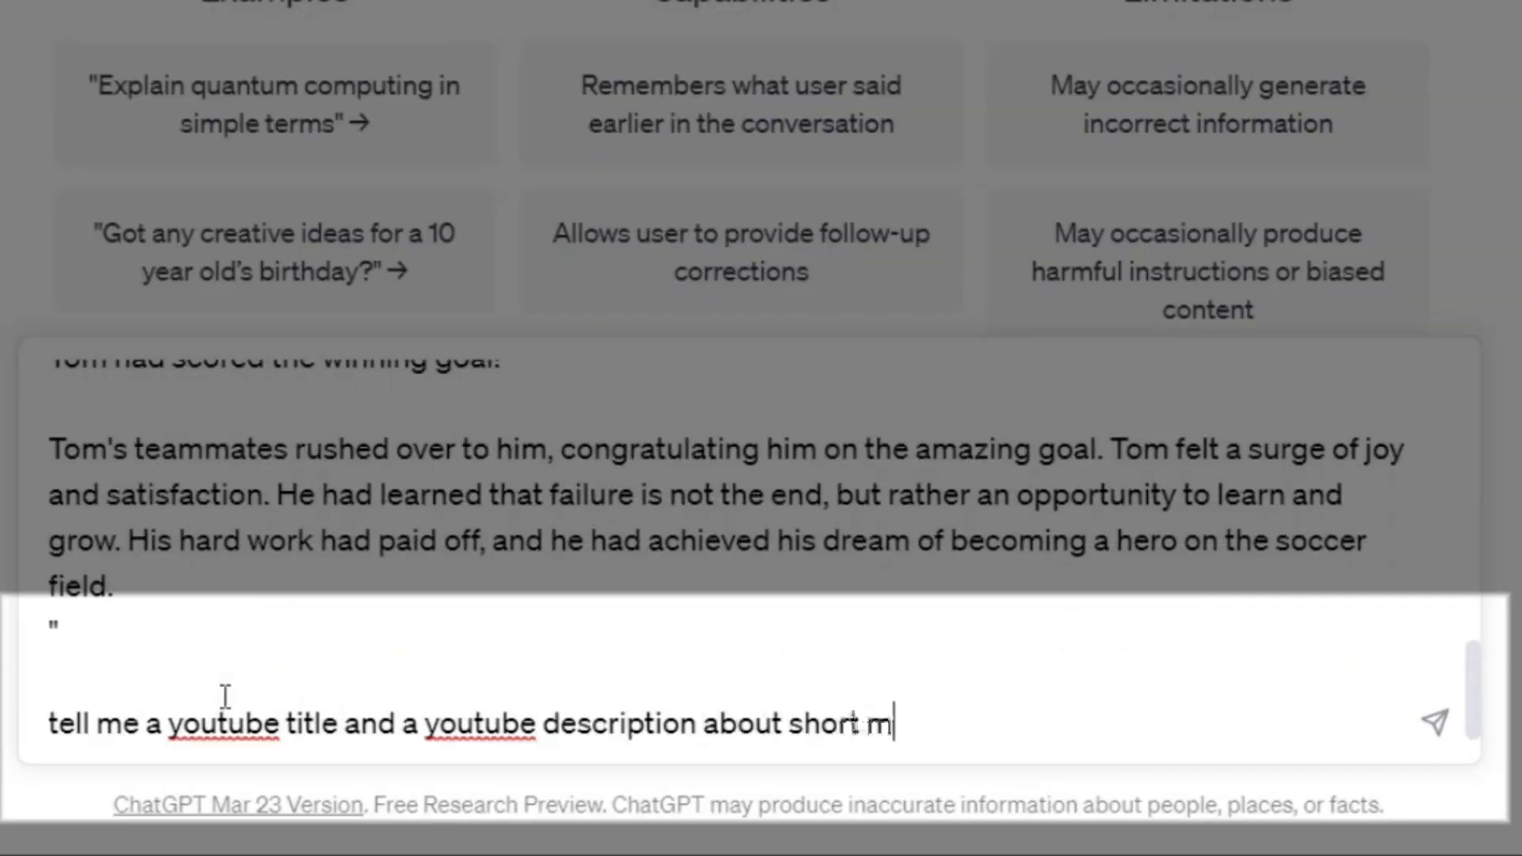
key("Return")
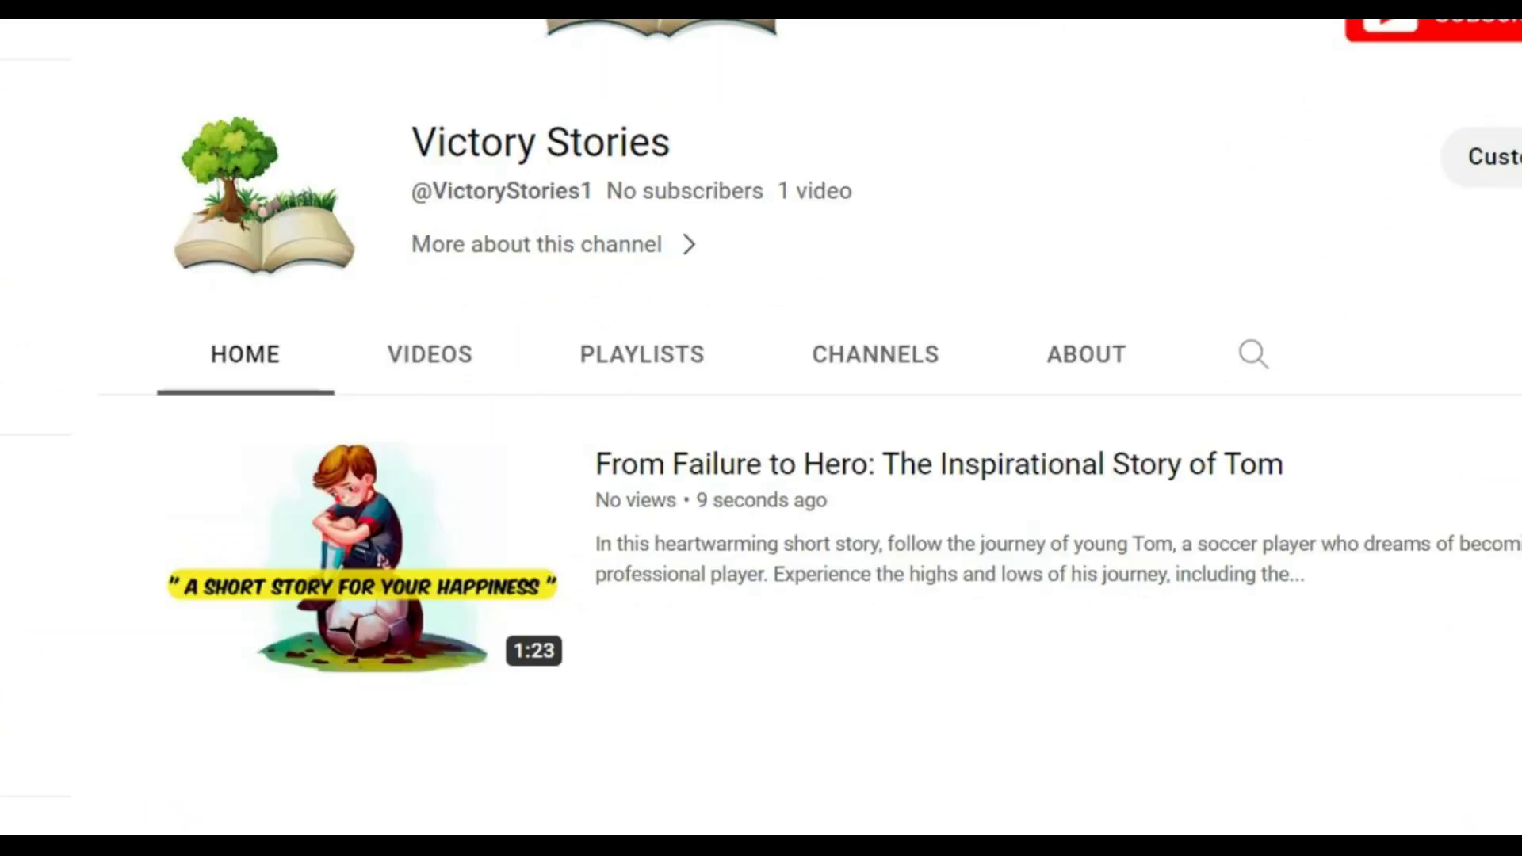
Step: Play the Tom story video from the Victory Stories VIDEOS tab
left_click(425, 482)
left_click(449, 643)
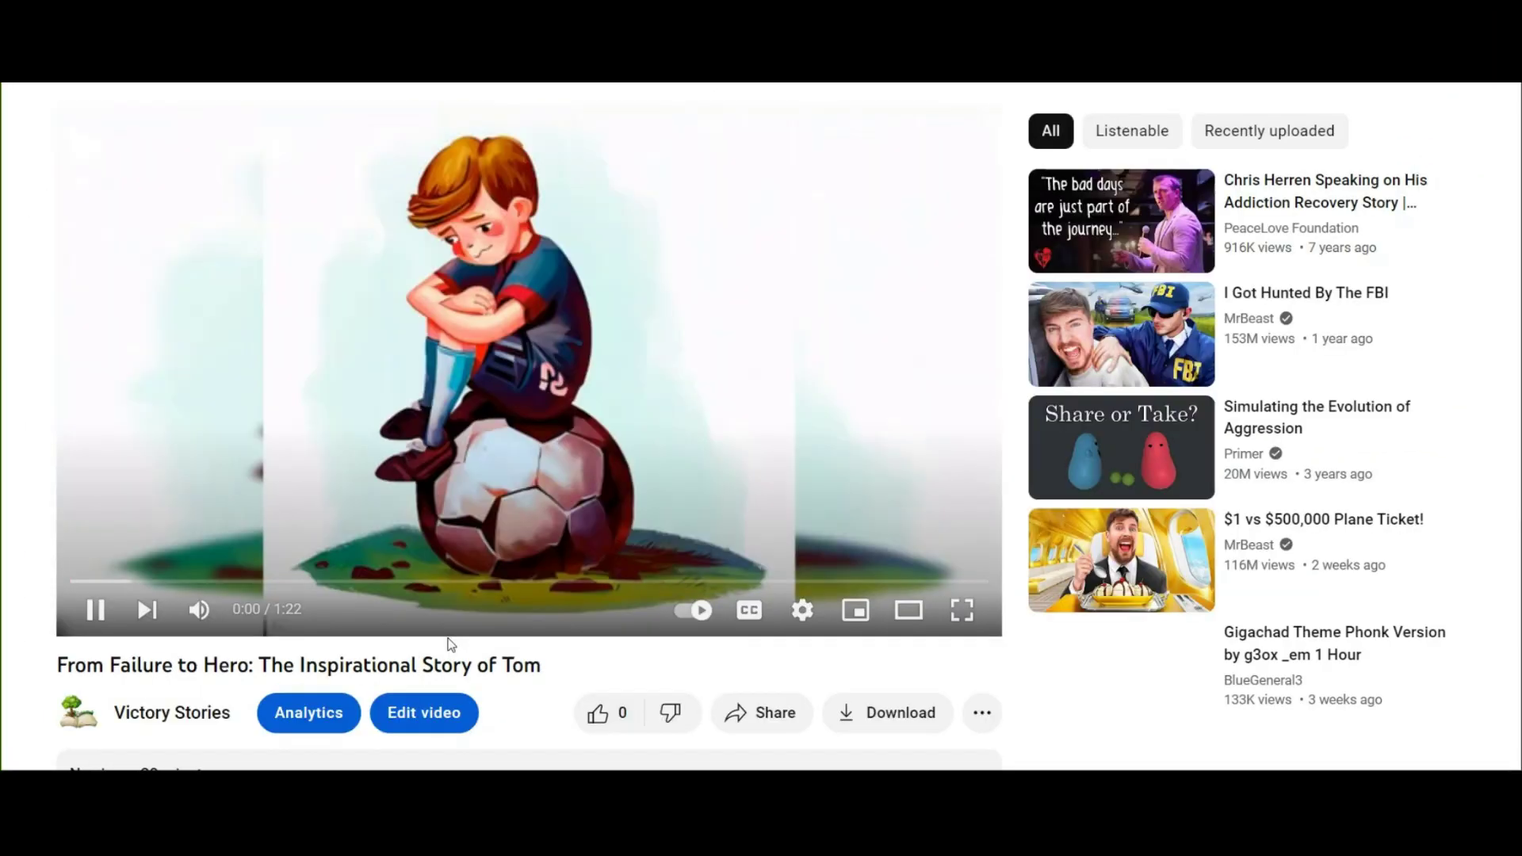